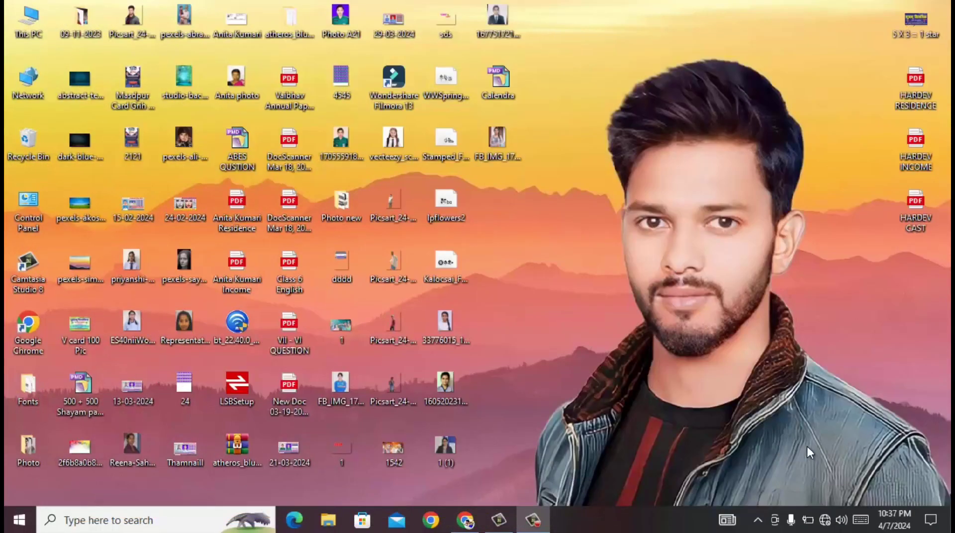
# - Open the Windows taskbar search panel to show the Recent apps list
pyautogui.click(171, 518)
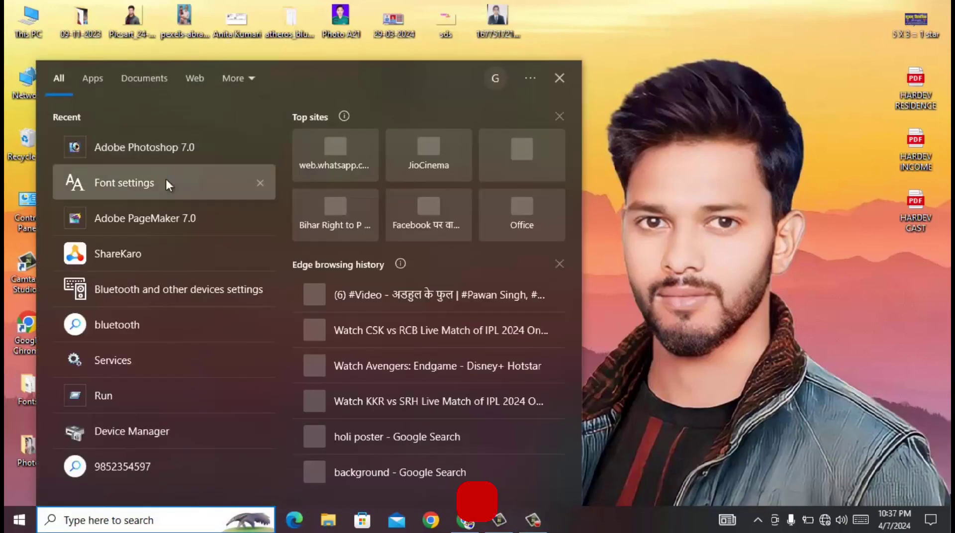
# - Launch Photoshop 7.0 from Recent and open the photo 1 (1).jpg from the Desktop
pyautogui.click(130, 147)
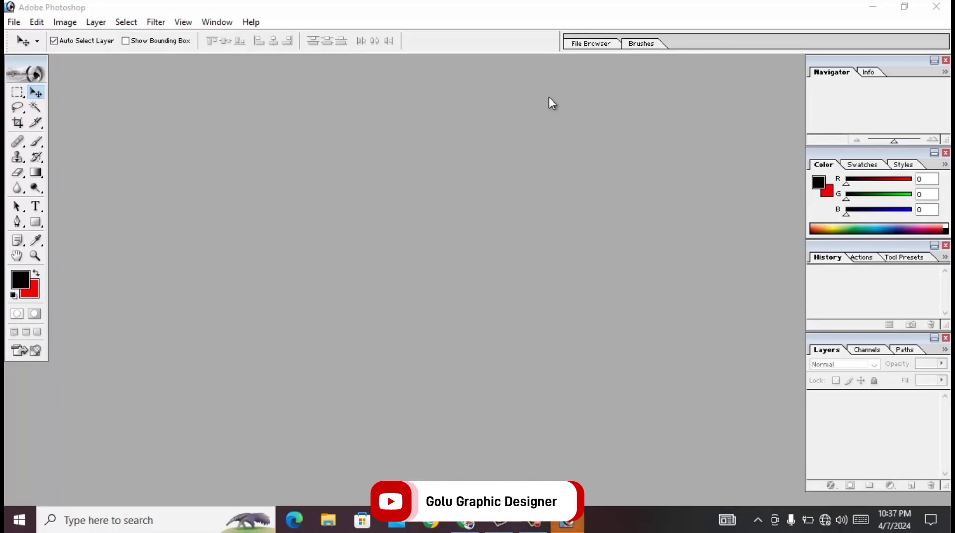
pyautogui.doubleClick(487, 166)
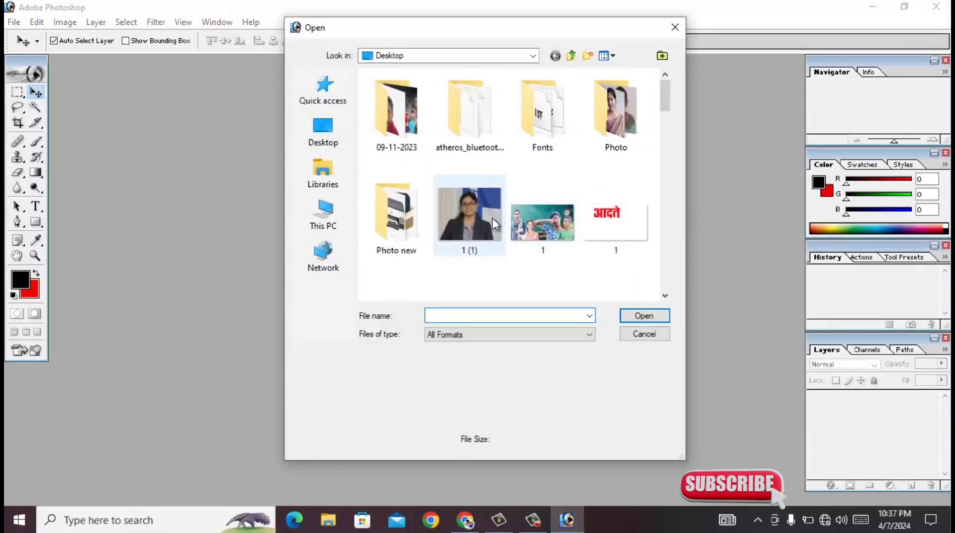
pyautogui.moveTo(470, 218)
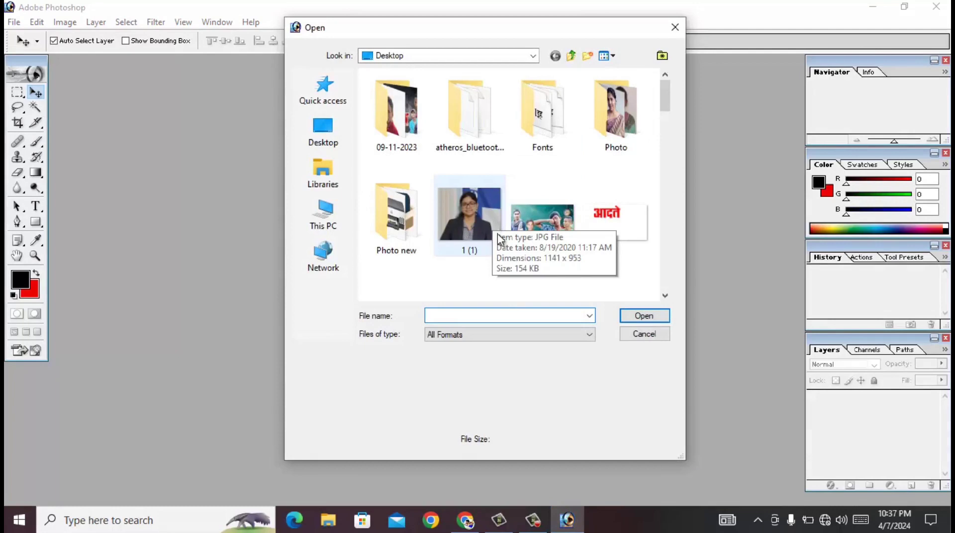
pyautogui.scroll(-5, 498, 219)
pyautogui.scroll(-2, 511, 182)
pyautogui.scroll(5, 510, 182)
pyautogui.scroll(2, 508, 181)
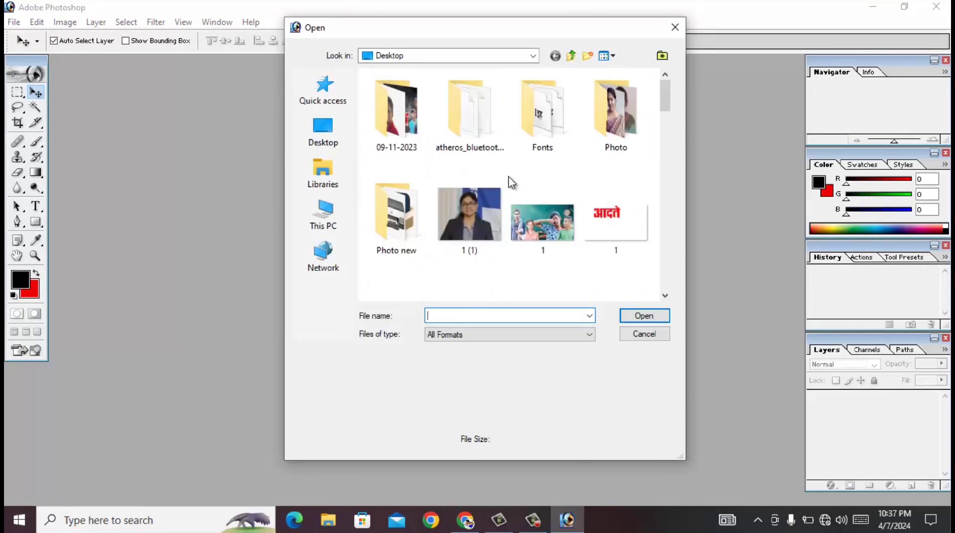
pyautogui.click(466, 212)
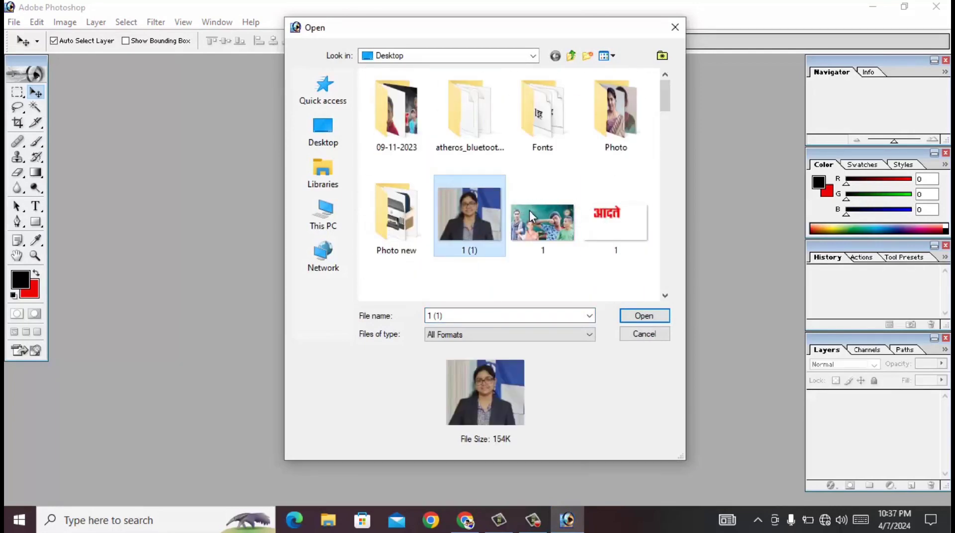
pyautogui.click(636, 317)
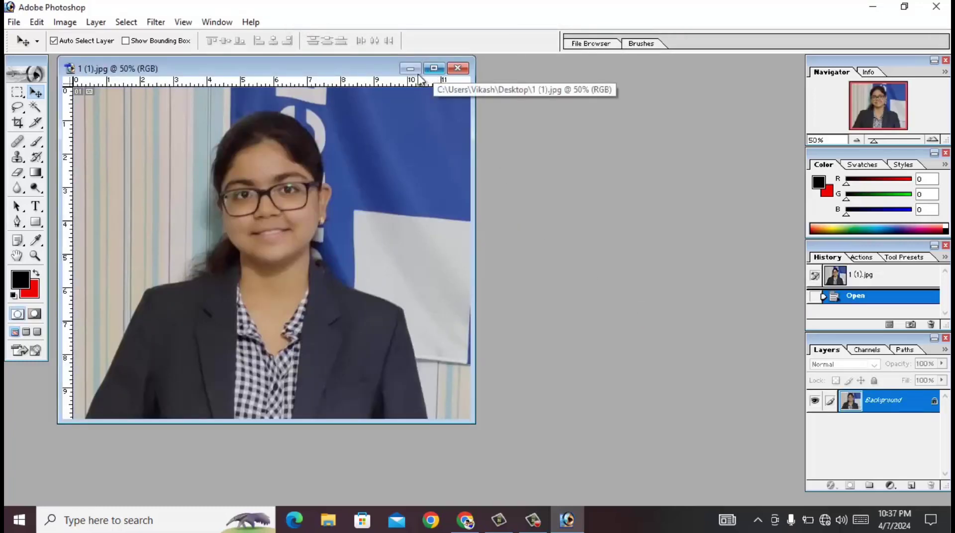
# - Maximize the photo's document window, check the zoom, and nudge the toolbox off the edge
pyautogui.moveTo(337, 68); pyautogui.dragTo(485, 90)
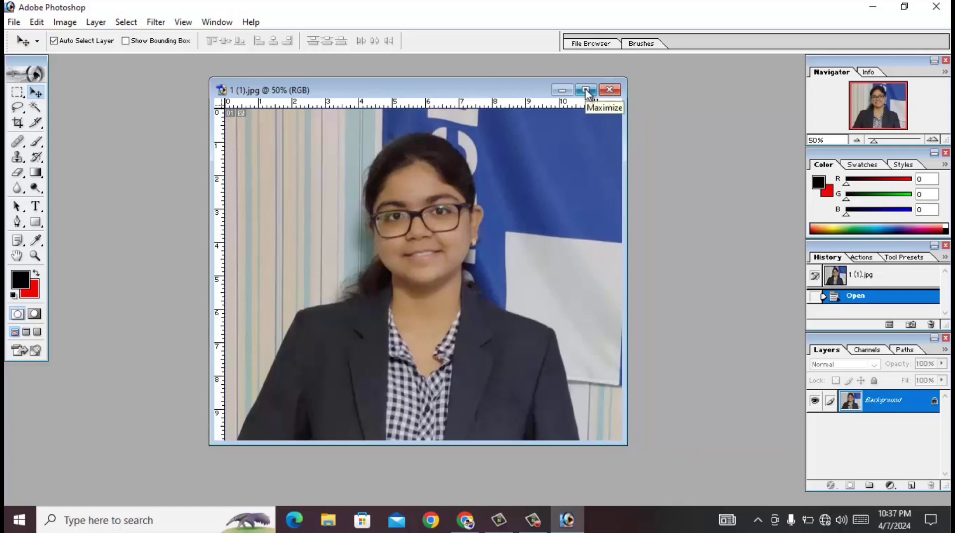
pyautogui.click(586, 92)
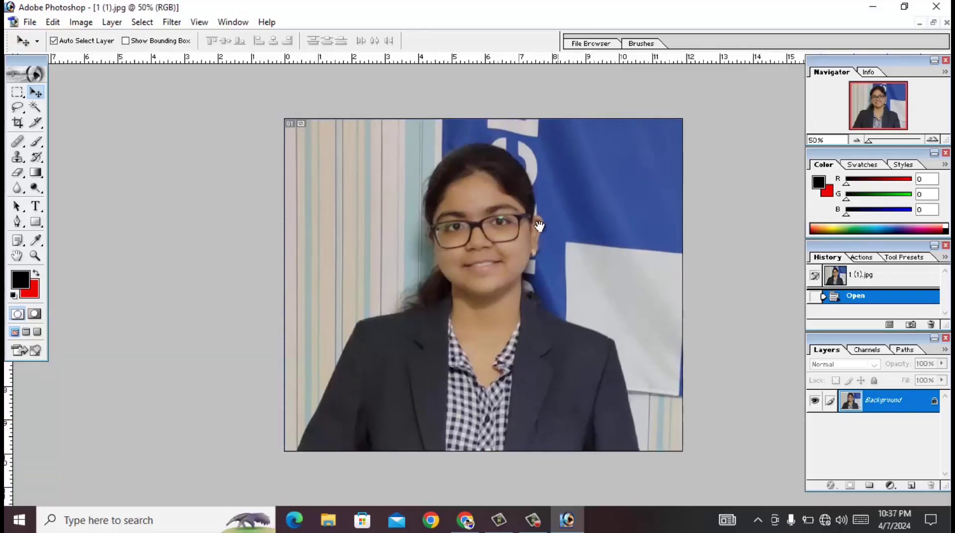
pyautogui.hotkey('ctrl', '+')
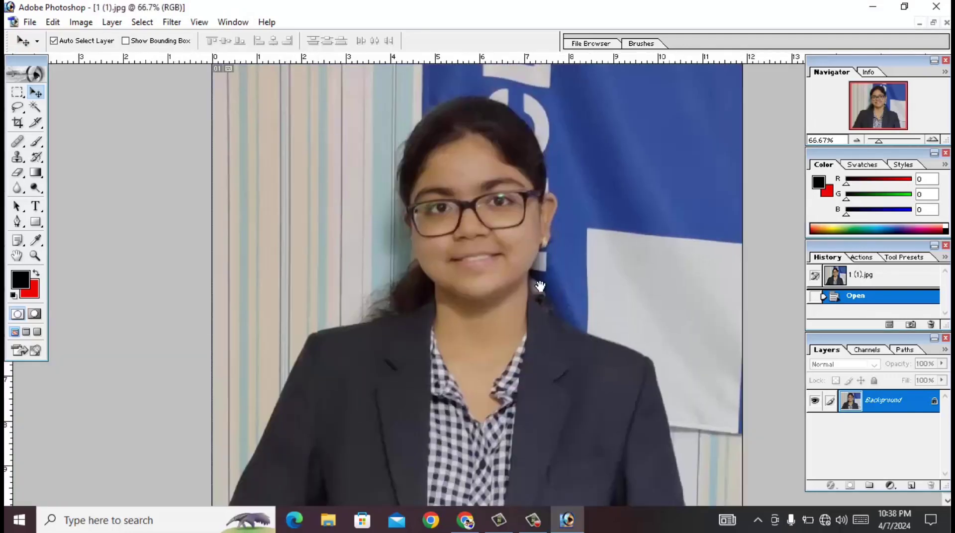
pyautogui.hotkey('ctrl', '+')
pyautogui.hotkey('ctrl', '-')
pyautogui.hotkey('ctrl', '-')
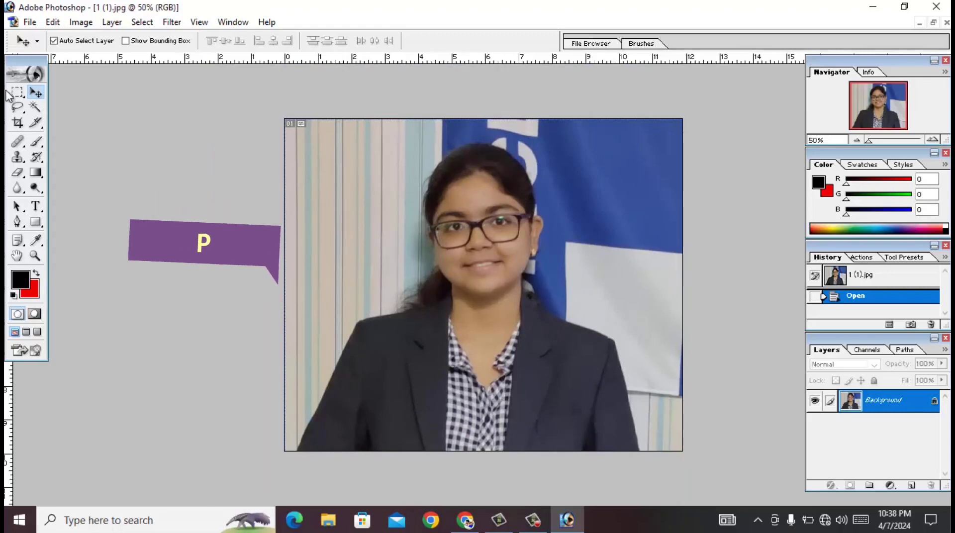
pyautogui.moveTo(20, 64); pyautogui.dragTo(53, 97)
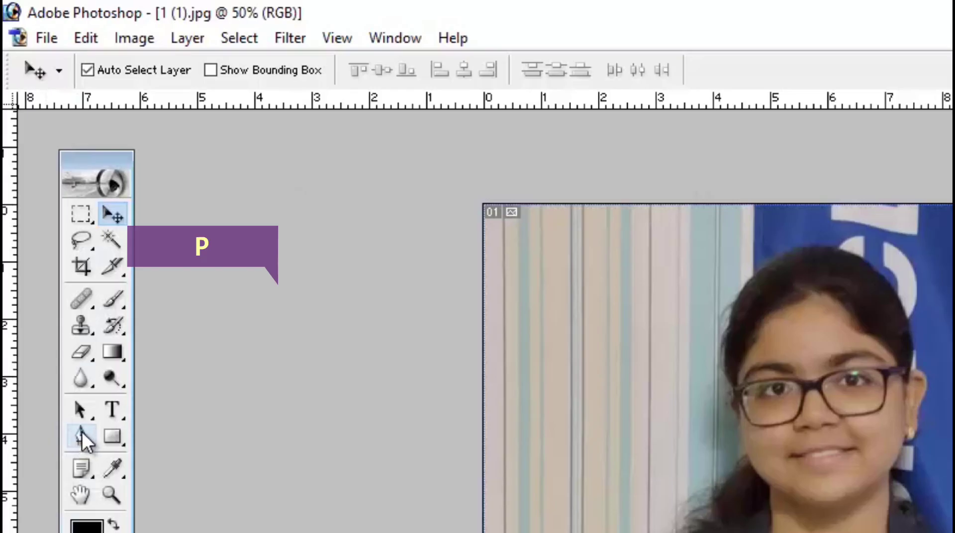
# - With the Pen tool at 200%, place anchors up the left jacket edge and along the shoulder
pyautogui.click(82, 432)
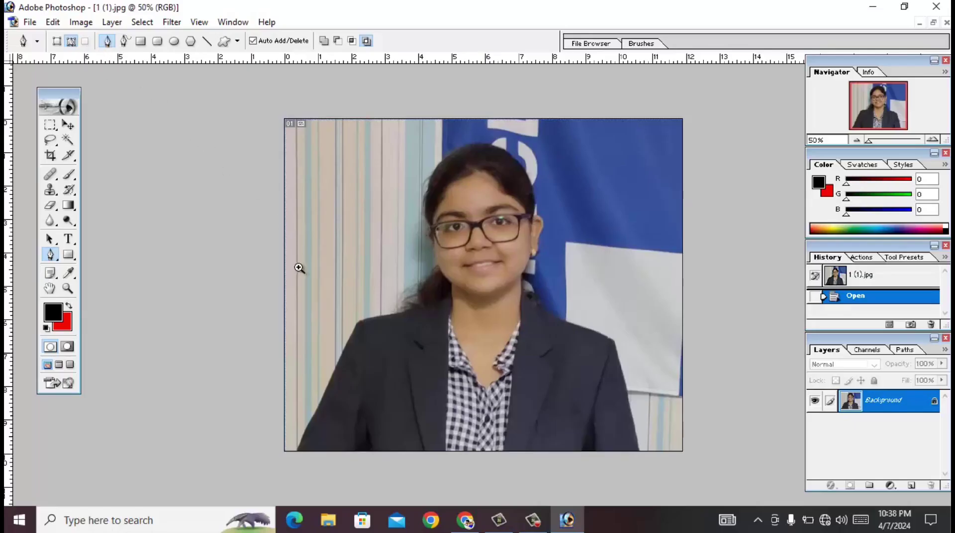
pyautogui.click(316, 370)
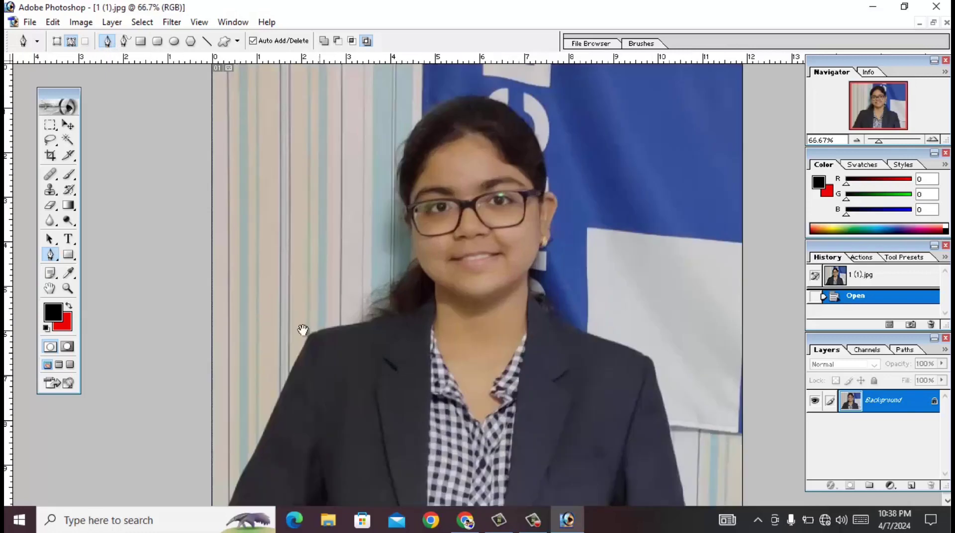
pyautogui.click(248, 464)
pyautogui.click(259, 444)
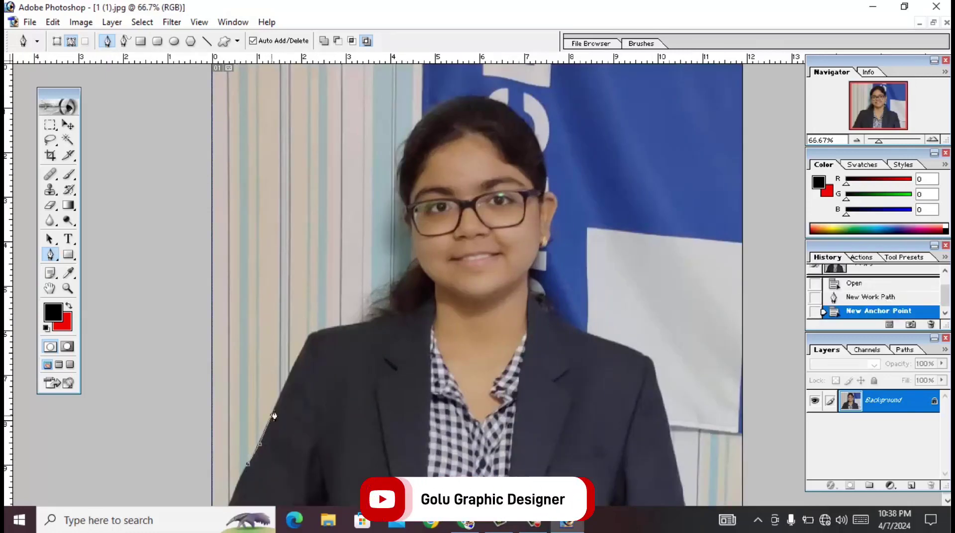
pyautogui.click(271, 416)
pyautogui.click(287, 384)
pyautogui.click(301, 354)
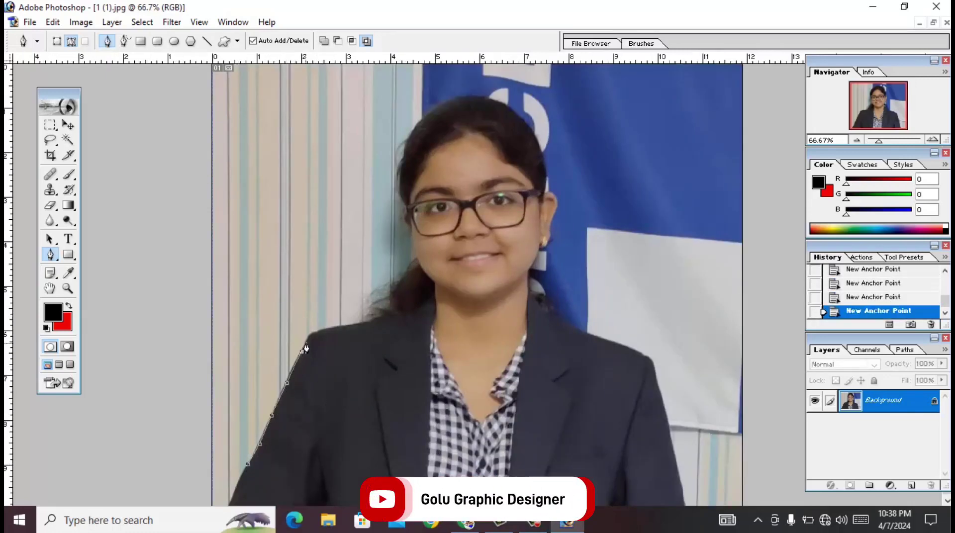
pyautogui.hotkey('ctrl', '+')
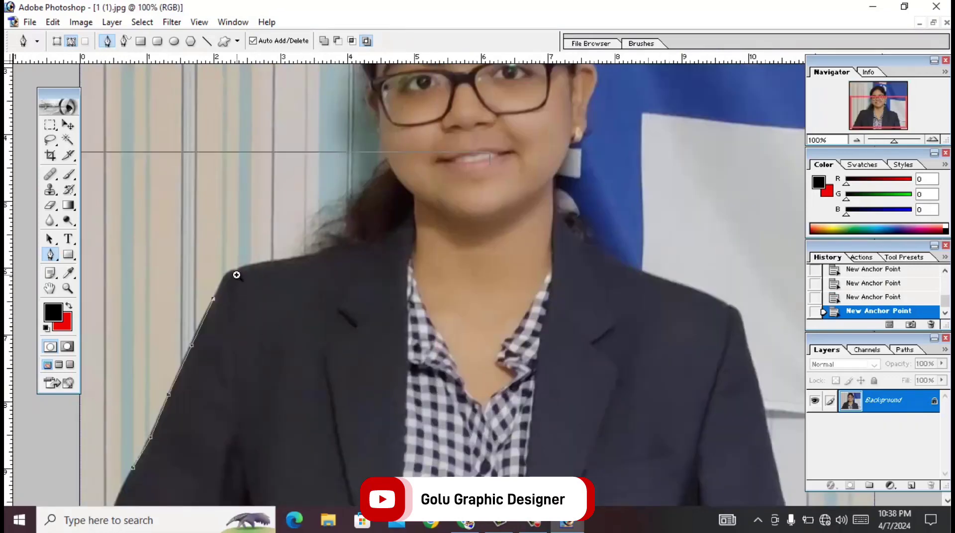
pyautogui.hotkey('ctrl', '+')
pyautogui.click(316, 272)
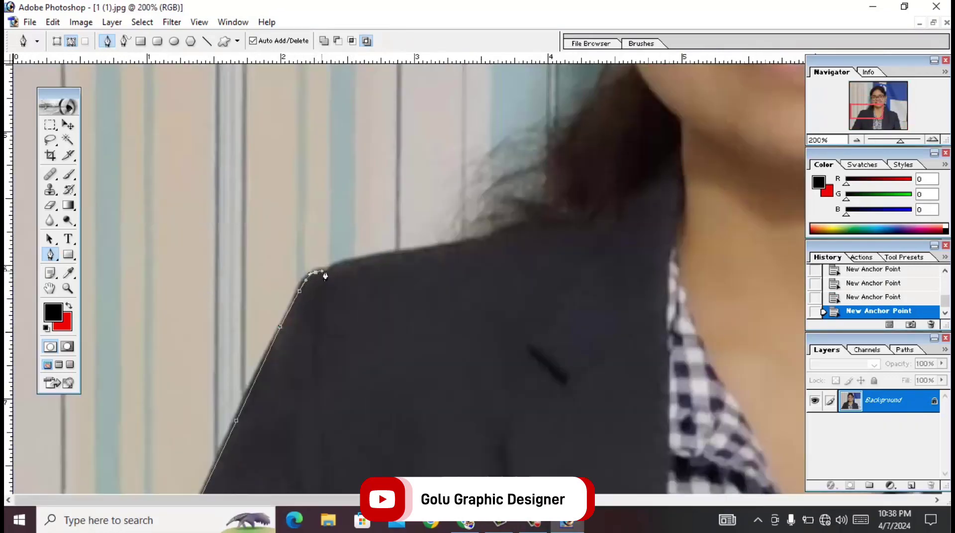
pyautogui.click(344, 263)
pyautogui.click(416, 253)
pyautogui.click(462, 246)
# - Continue the path up the hair edge to beside the glasses, redoing misplaced anchors
pyautogui.moveTo(497, 238); pyautogui.dragTo(214, 380)
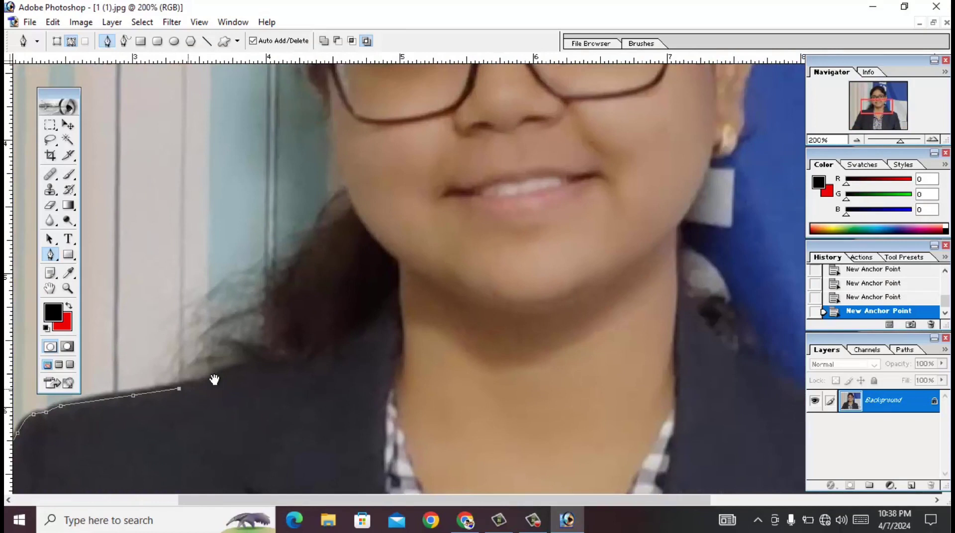
pyautogui.click(237, 368)
pyautogui.click(280, 344)
pyautogui.click(283, 319)
pyautogui.click(282, 290)
pyautogui.click(291, 267)
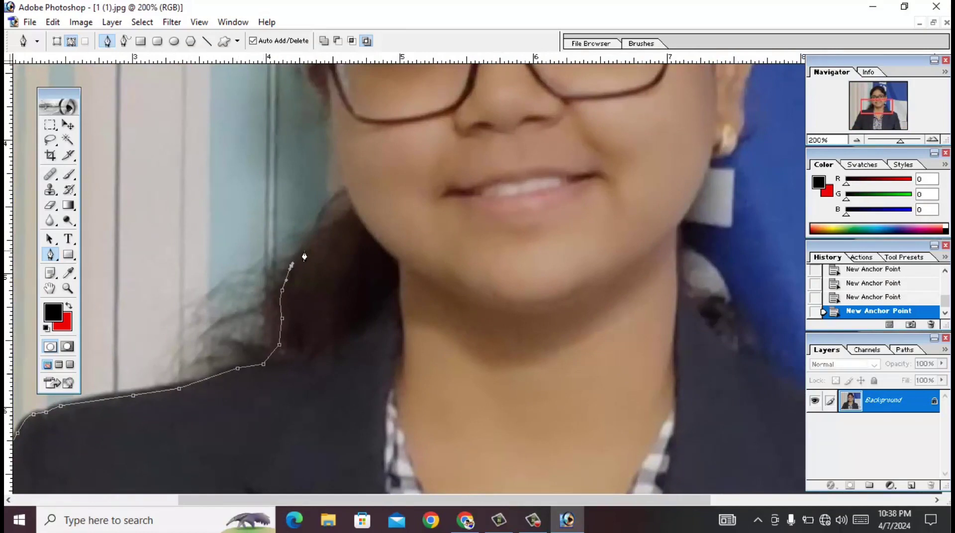
pyautogui.click(348, 212)
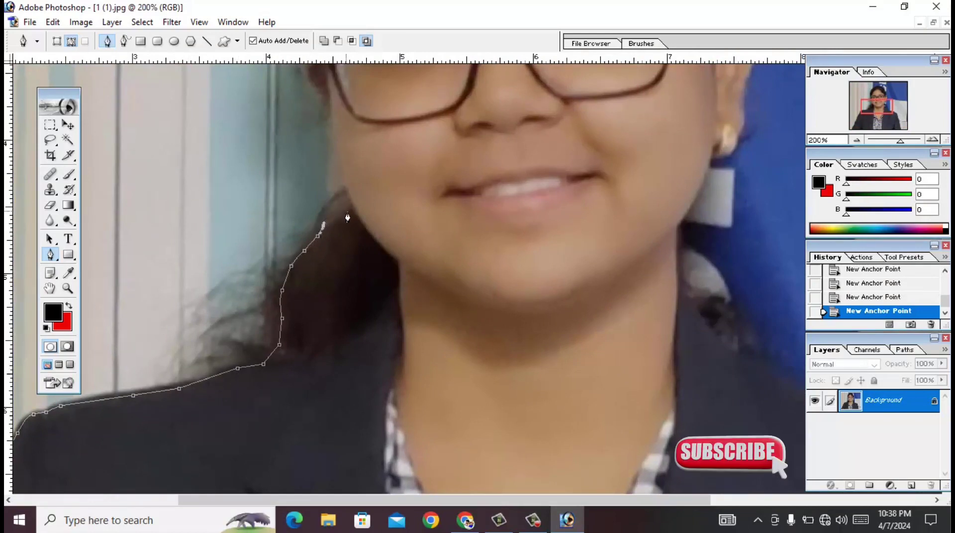
pyautogui.hotkey('ctrl', 'alt', 'z')
pyautogui.hotkey('ctrl', 'alt', 'z')
pyautogui.click(330, 219)
pyautogui.click(350, 204)
pyautogui.moveTo(350, 283); pyautogui.dragTo(346, 417)
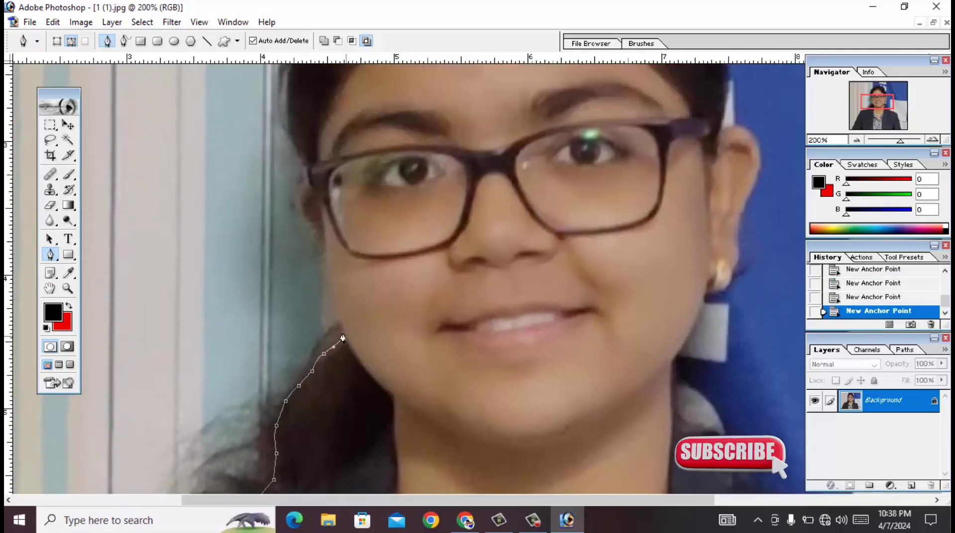
pyautogui.moveTo(329, 269); pyautogui.dragTo(322, 252)
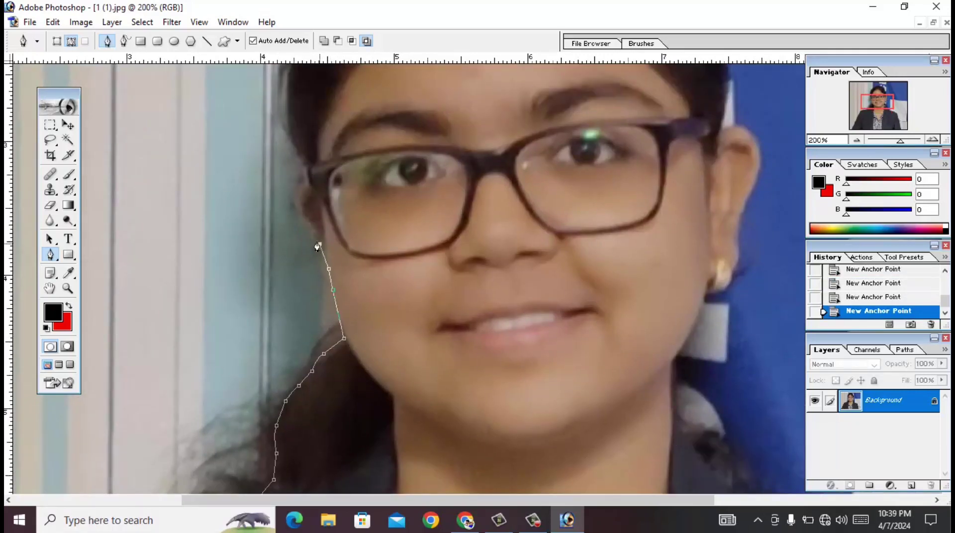
pyautogui.moveTo(294, 213); pyautogui.dragTo(294, 198)
pyautogui.moveTo(305, 191); pyautogui.dragTo(303, 344)
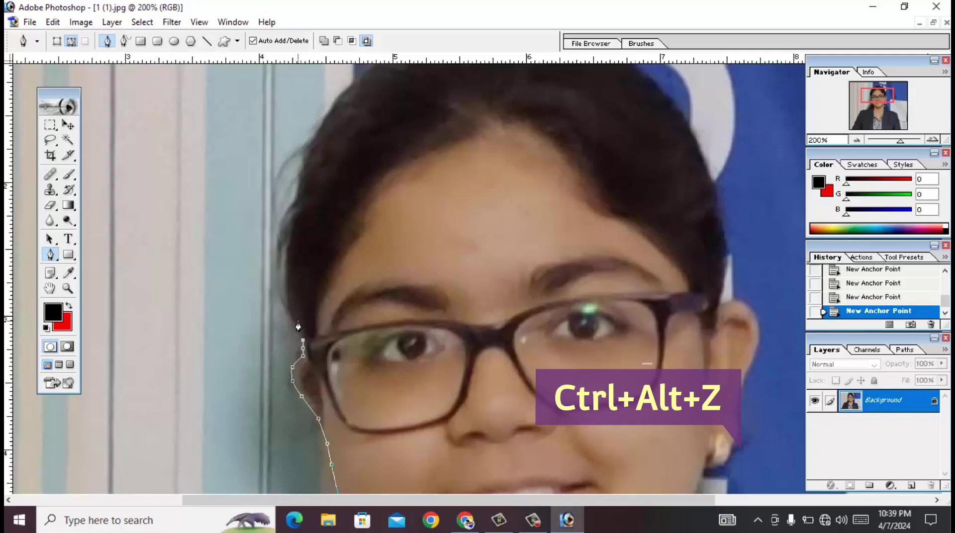
# - Trace the path over the top of the hair and down its right side
pyautogui.click(184, 274)
pyautogui.moveTo(128, 332); pyautogui.dragTo(131, 364)
pyautogui.moveTo(173, 398); pyautogui.dragTo(183, 409)
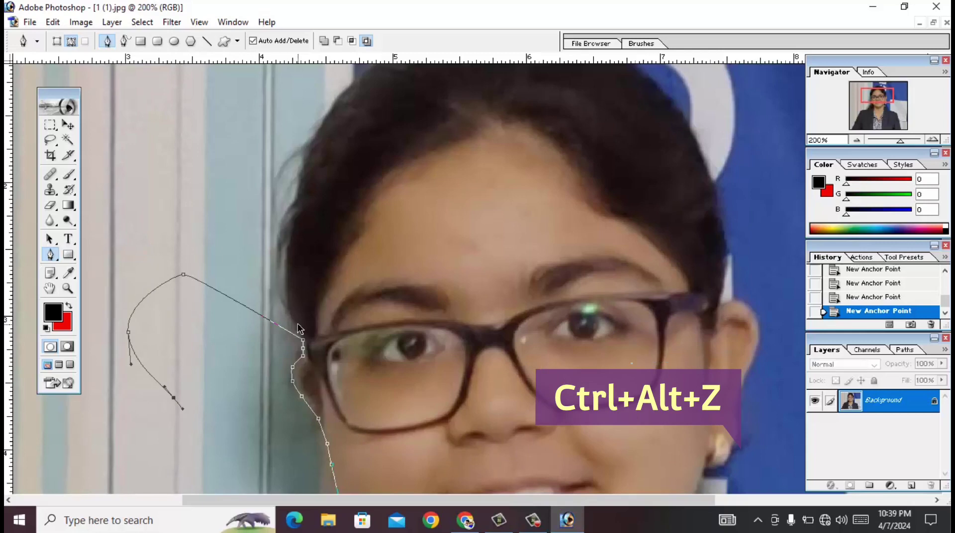
pyautogui.hotkey('ctrl', 'alt', 'z')
pyautogui.hotkey('ctrl', 'alt', 'z')
pyautogui.hotkey('ctrl', 'alt', 'z')
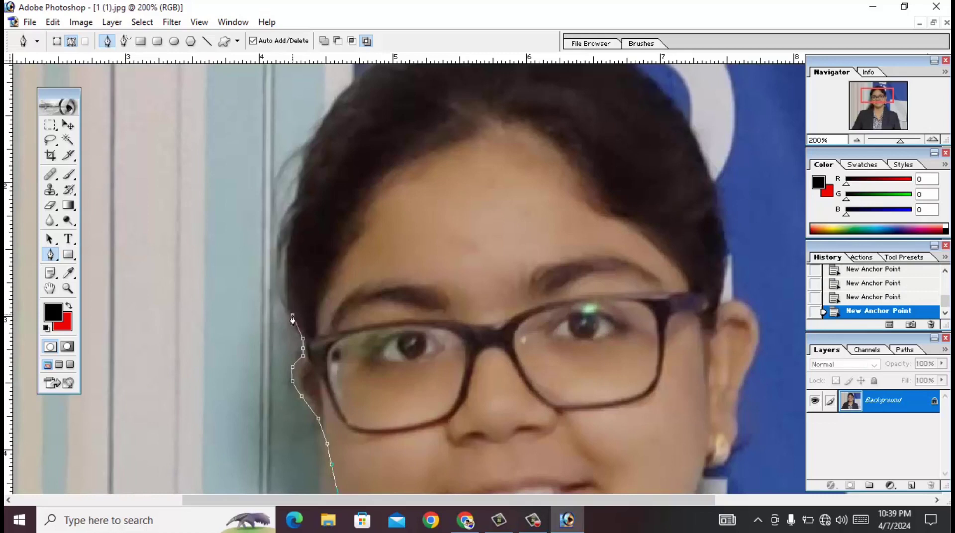
pyautogui.click(289, 253)
pyautogui.click(290, 229)
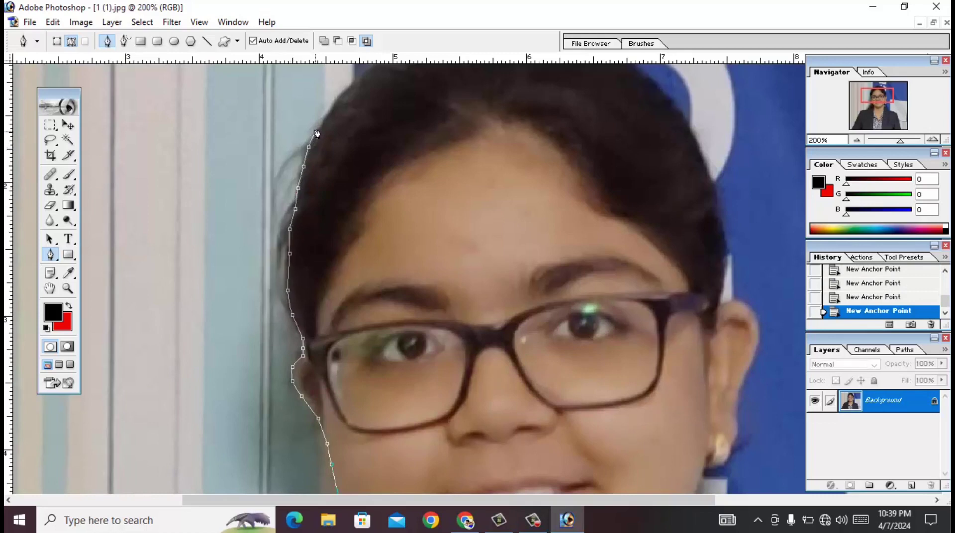
pyautogui.click(330, 108)
pyautogui.moveTo(349, 103); pyautogui.dragTo(304, 253)
pyautogui.click(336, 205)
pyautogui.click(379, 178)
pyautogui.click(428, 163)
pyautogui.click(484, 166)
pyautogui.click(538, 179)
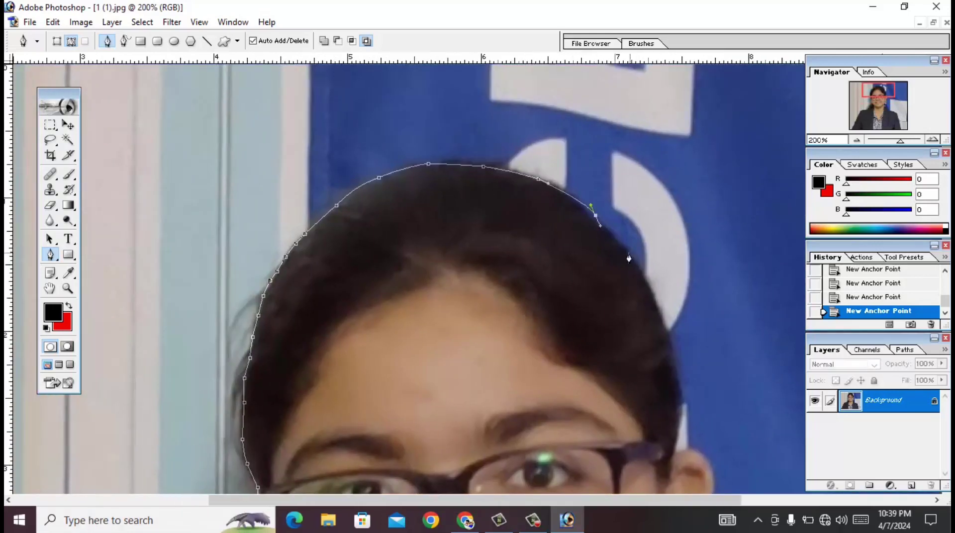
pyautogui.click(657, 314)
pyautogui.click(677, 353)
pyautogui.click(678, 405)
pyautogui.click(674, 447)
# - Continue the outline around the ear, down the jawline and along the neck
pyautogui.moveTo(695, 450); pyautogui.dragTo(601, 136)
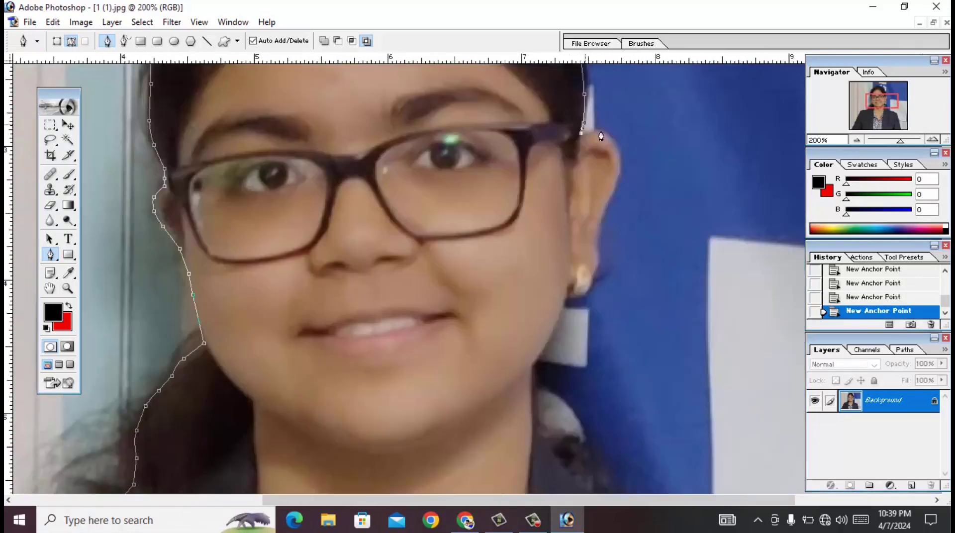
pyautogui.click(597, 135)
pyautogui.click(616, 149)
pyautogui.click(618, 177)
pyautogui.click(602, 209)
pyautogui.click(595, 240)
pyautogui.click(580, 294)
pyautogui.moveTo(570, 301); pyautogui.dragTo(579, 118)
pyautogui.click(574, 110)
pyautogui.click(562, 145)
pyautogui.click(544, 174)
pyautogui.click(541, 217)
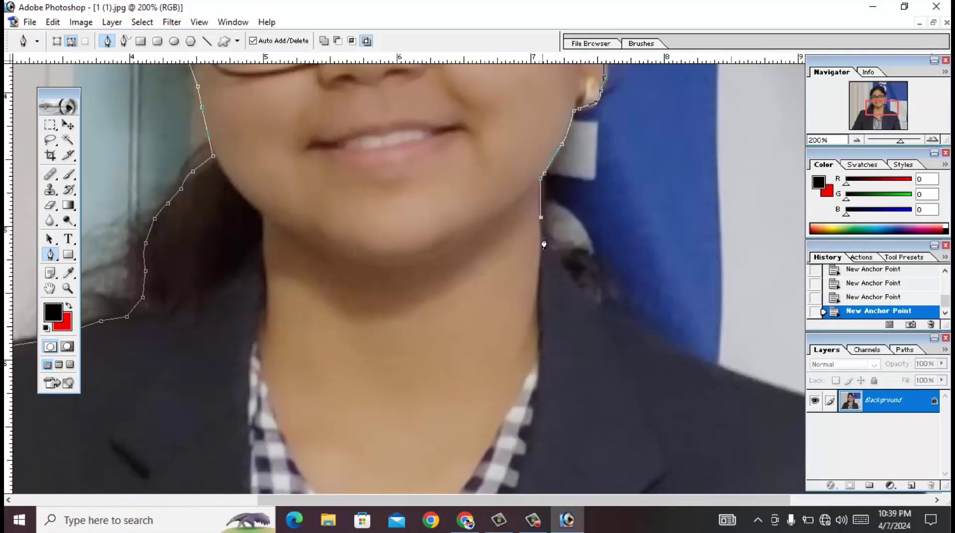
pyautogui.click(547, 243)
pyautogui.click(563, 270)
# - Trace the outline over the right shoulder and down the jacket to below the image
pyautogui.click(592, 301)
pyautogui.click(662, 338)
pyautogui.moveTo(661, 338); pyautogui.dragTo(419, 213)
pyautogui.click(512, 258)
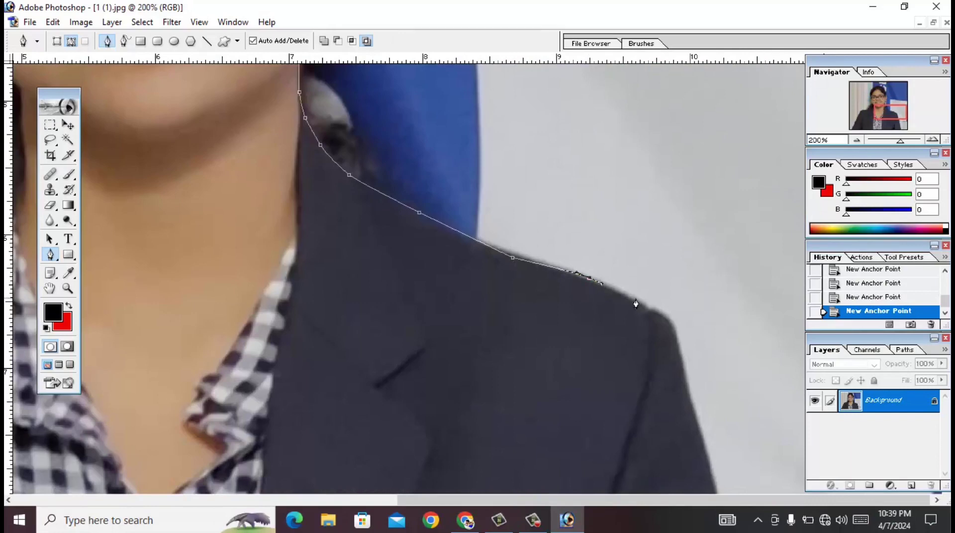
pyautogui.click(650, 310)
pyautogui.click(674, 341)
pyautogui.click(684, 383)
pyautogui.moveTo(597, 381); pyautogui.dragTo(597, 115)
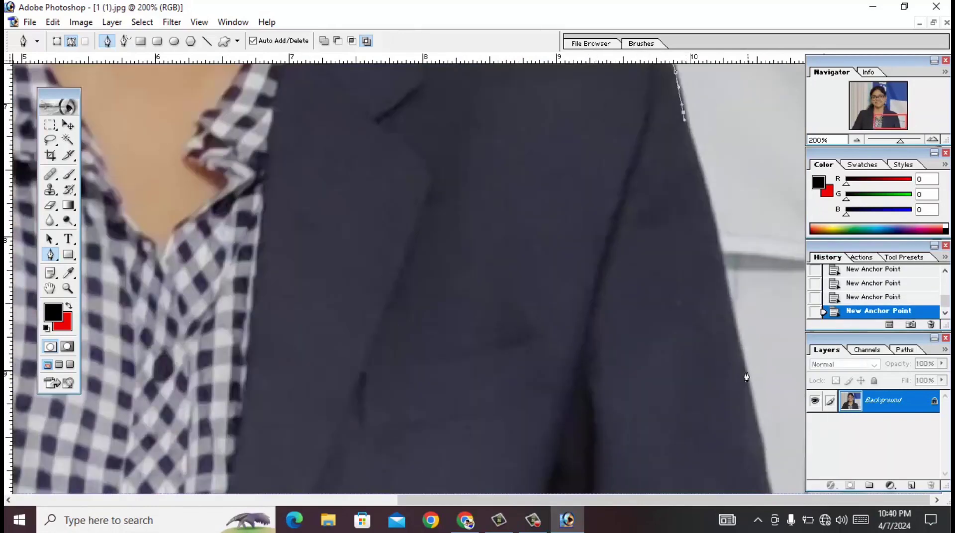
pyautogui.hotkey('ctrl', '-')
pyautogui.hotkey('ctrl', '-')
pyautogui.hotkey('ctrl', '-')
pyautogui.click(644, 468)
# - Close the path at its starting anchor and load it as a selection with Ctrl+Enter
pyautogui.click(299, 469)
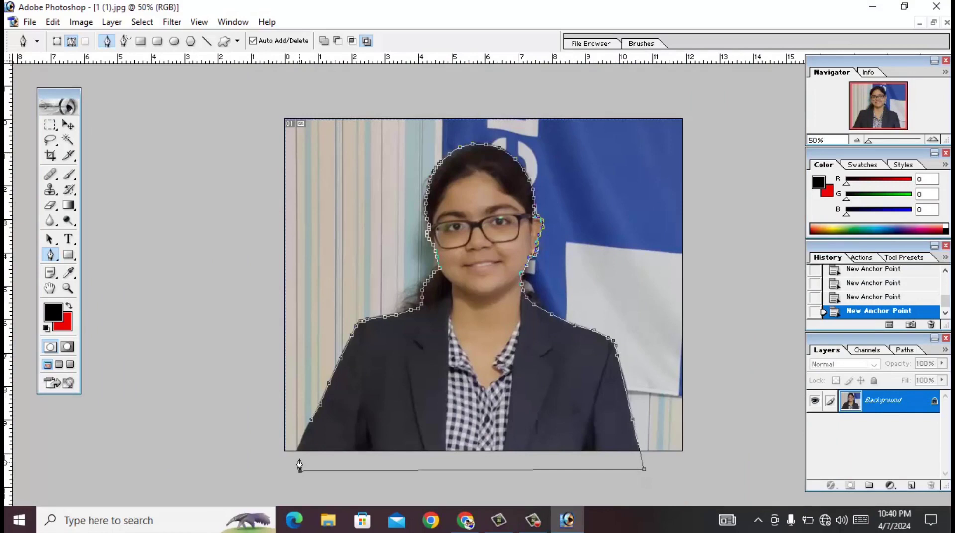
pyautogui.click(297, 451)
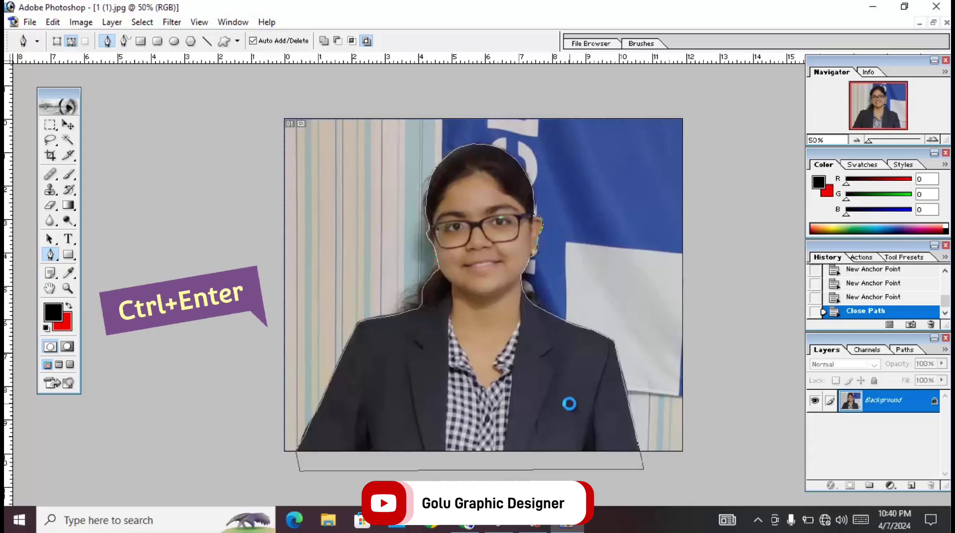
pyautogui.hotkey('ctrl', 'Return')
pyautogui.hotkey('ctrl', '+')
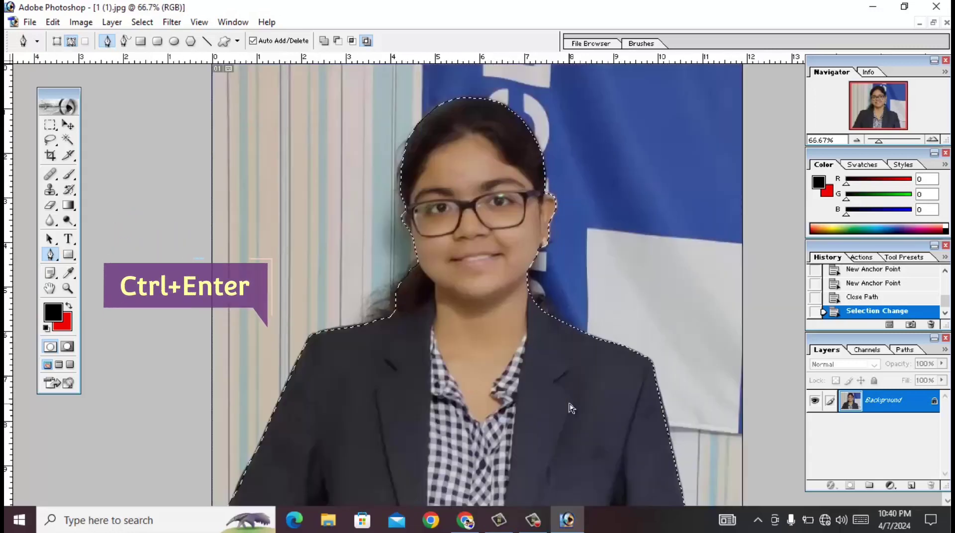
pyautogui.hotkey('ctrl', '-')
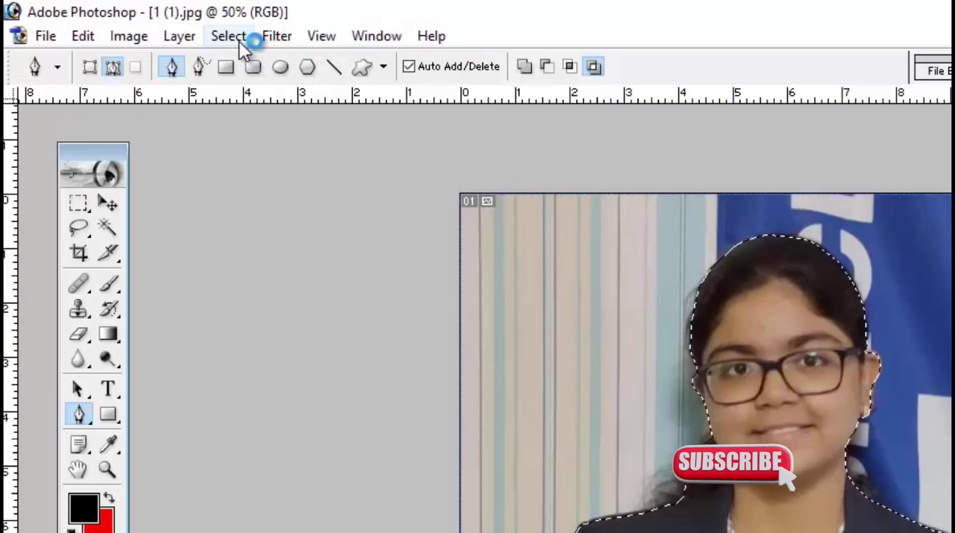
# - Apply Select > Inverse so the background around the woman is selected
pyautogui.click(239, 40)
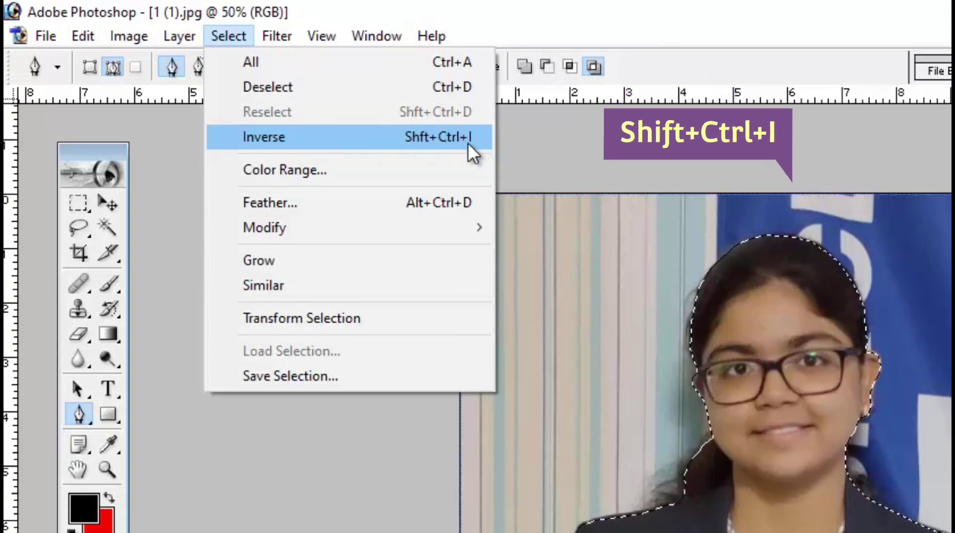
pyautogui.click(468, 144)
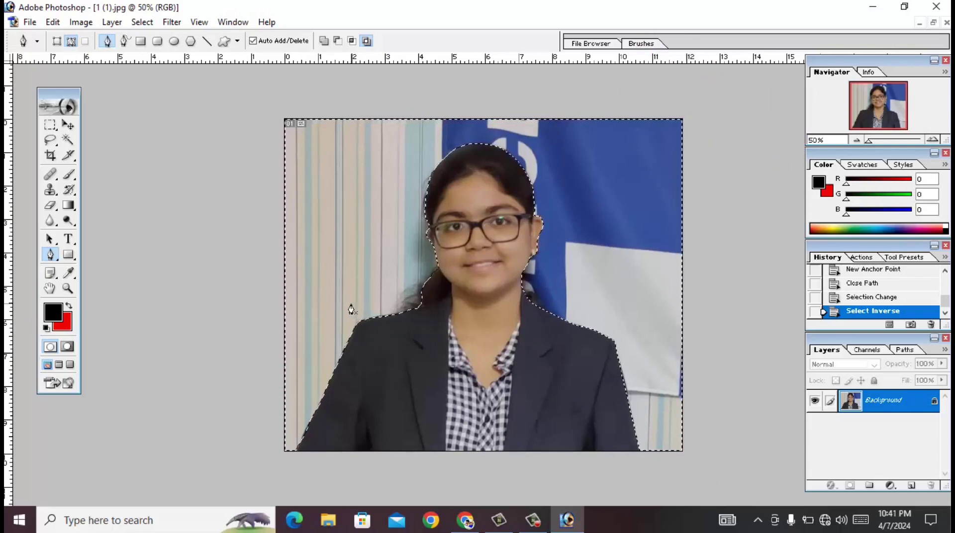
# - Set the background colour to blue 000CFF, fill the selection with it, and deselect
pyautogui.click(64, 323)
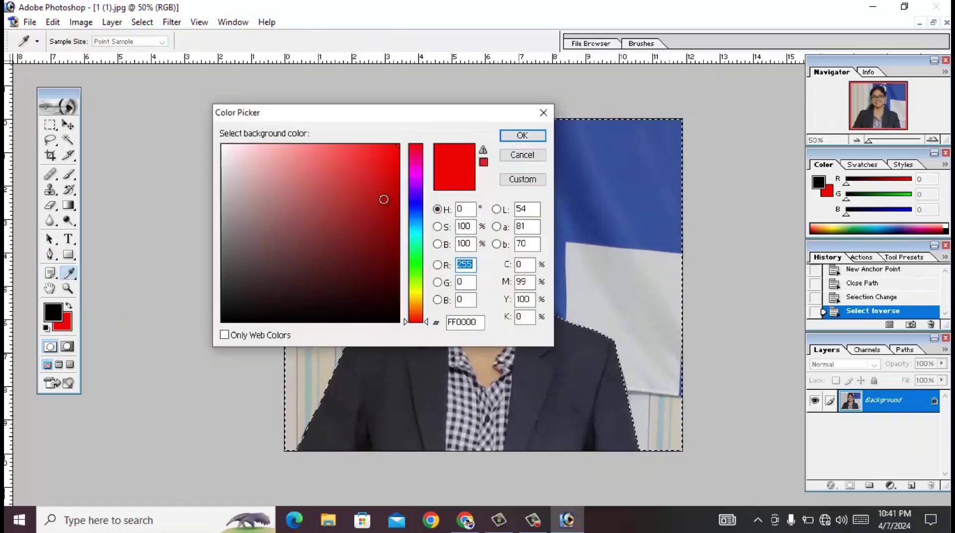
pyautogui.click(415, 205)
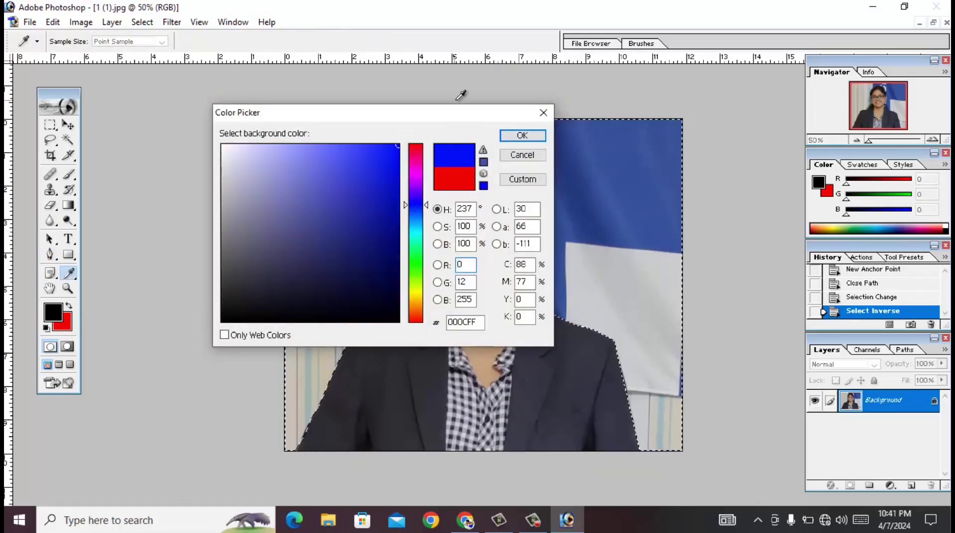
pyautogui.click(515, 135)
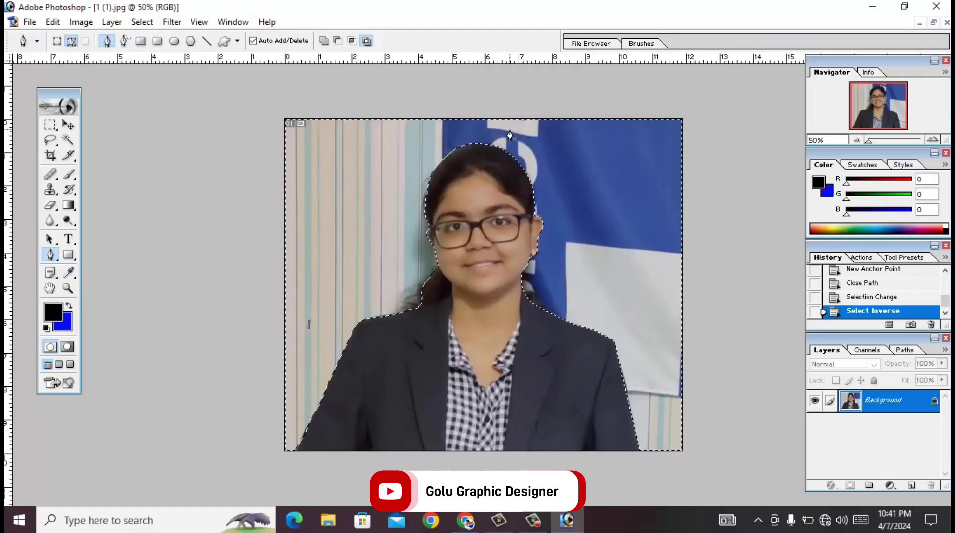
pyautogui.hotkey('ctrl', 'BackSpace')
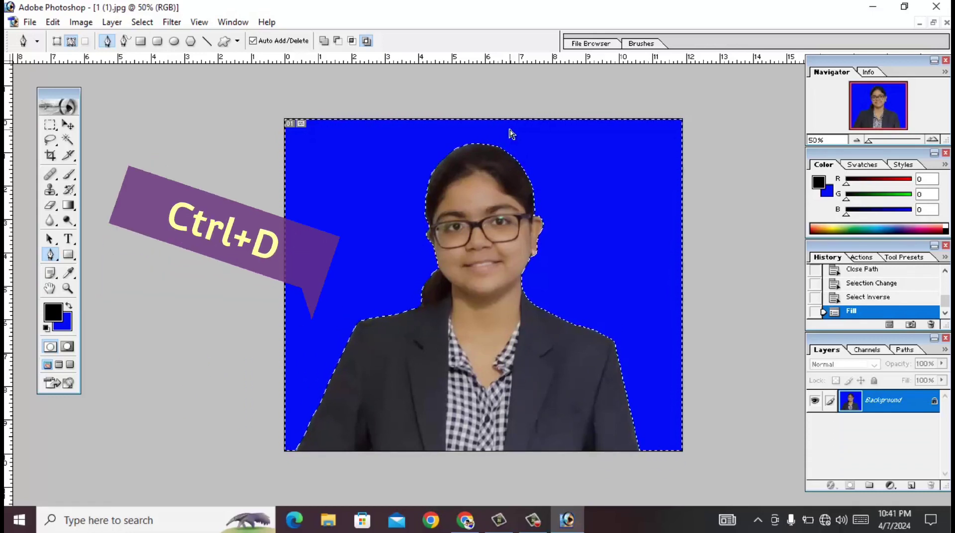
pyautogui.hotkey('ctrl', 'd')
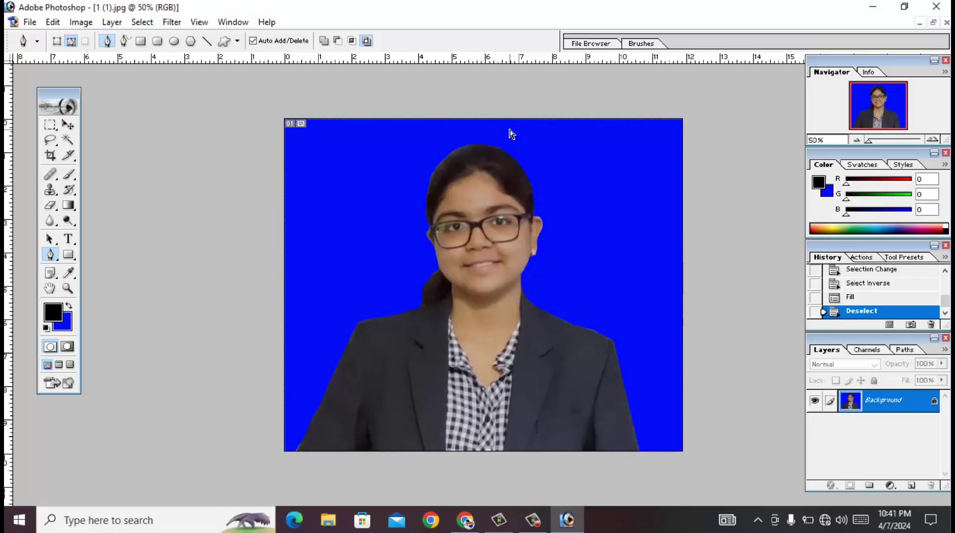
pyautogui.hotkey('ctrl', '-')
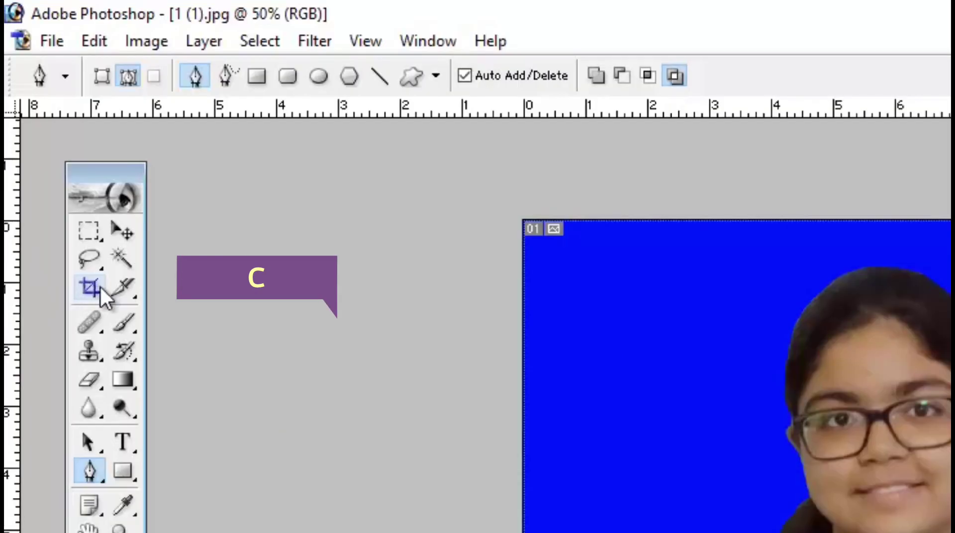
# - Set the Crop tool to width 1.2 in, height 1.5 in and resolution 300
pyautogui.click(88, 288)
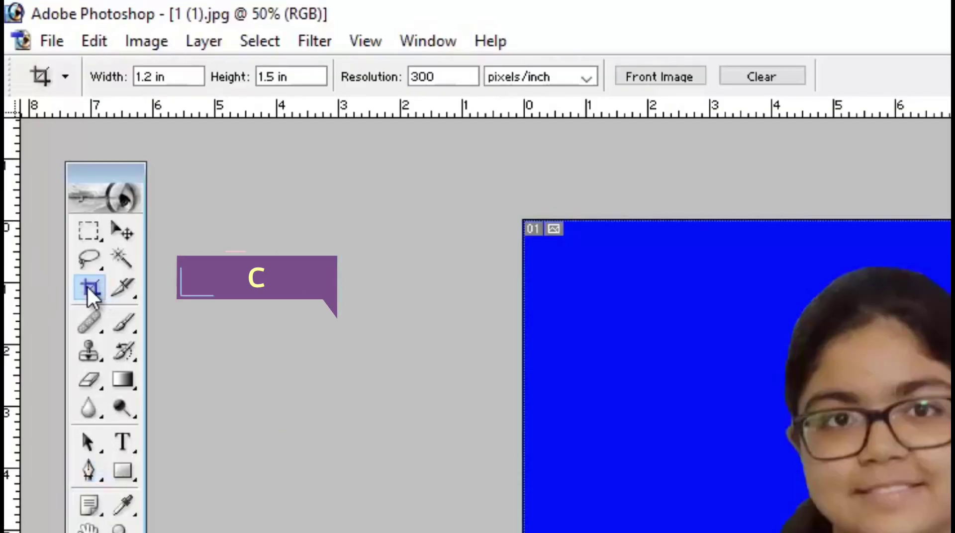
pyautogui.doubleClick(190, 75)
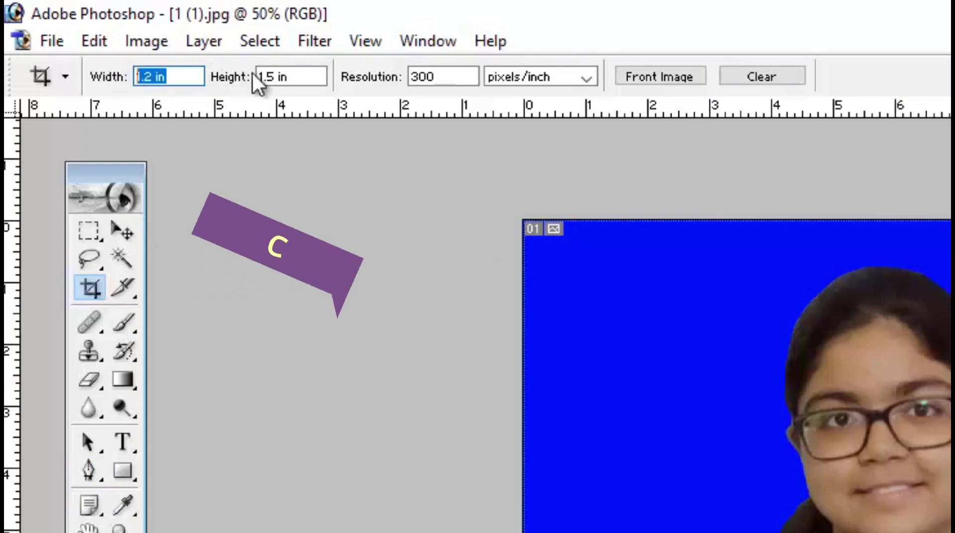
pyautogui.click(301, 76)
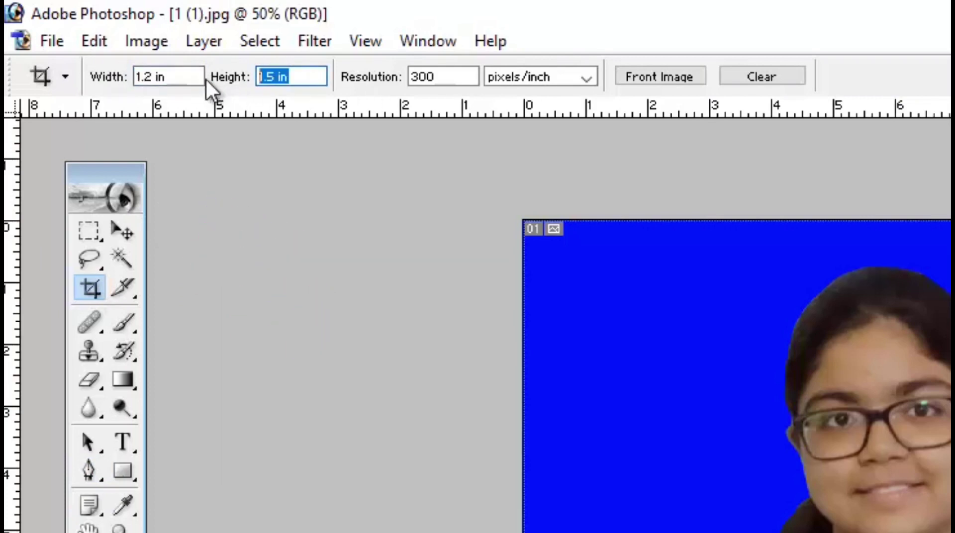
pyautogui.click(165, 77)
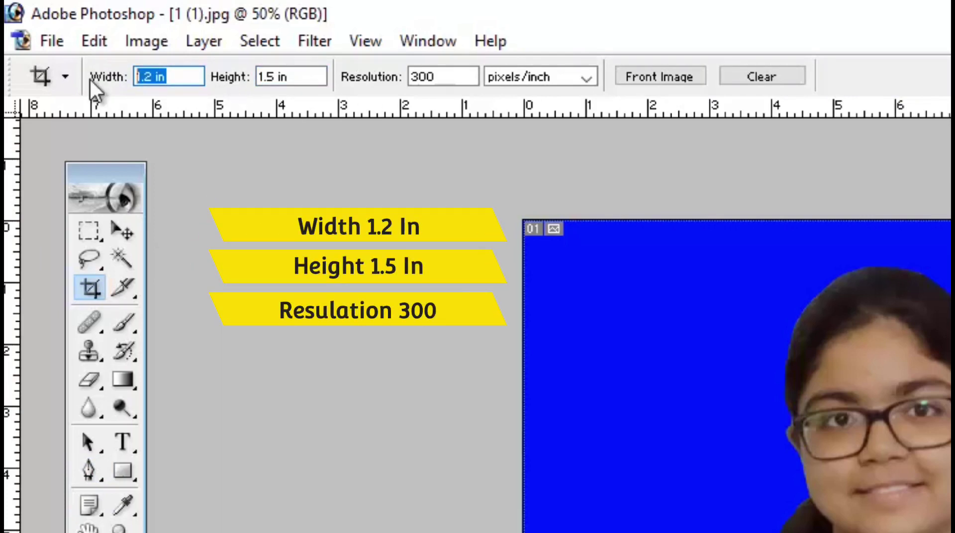
pyautogui.click(266, 77)
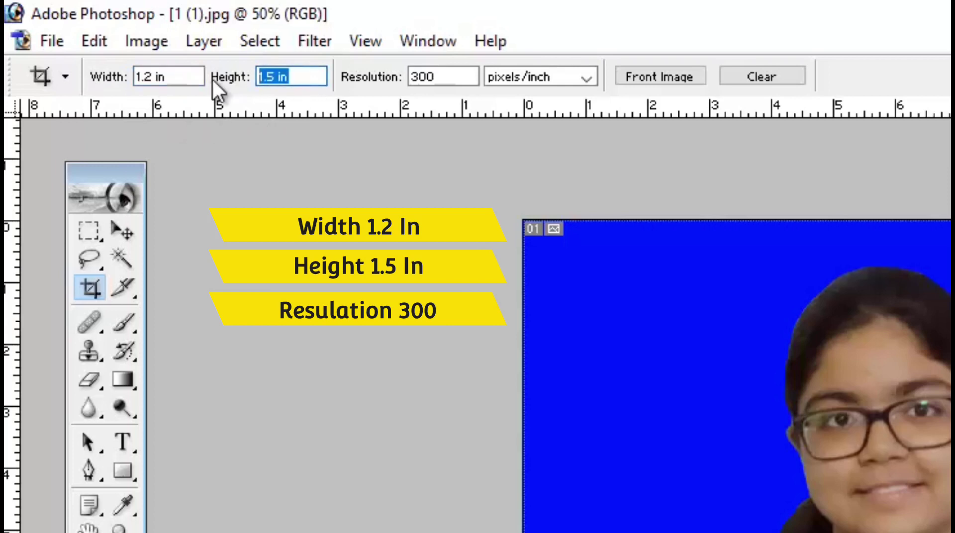
pyautogui.click(470, 76)
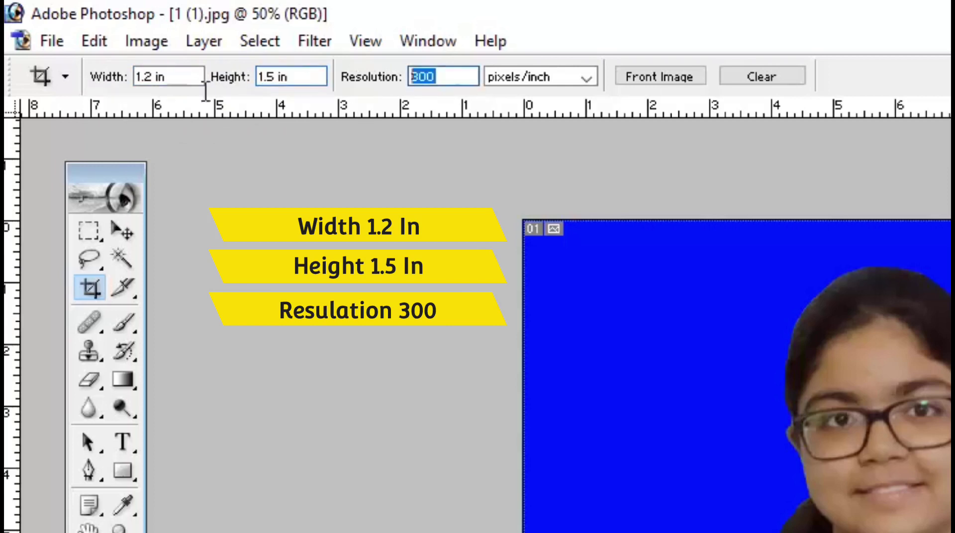
pyautogui.press('Return')
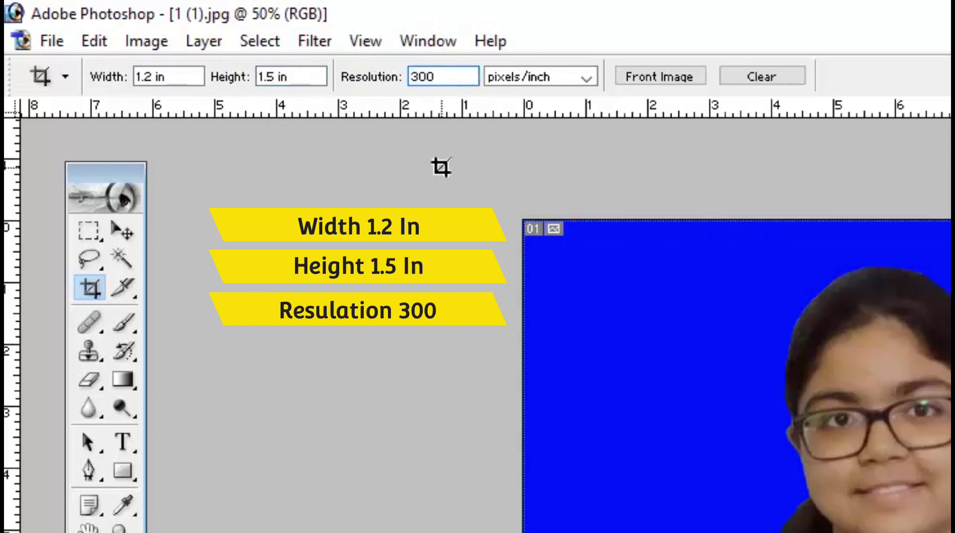
# - Frame the head and shoulders with the crop box and apply the crop
pyautogui.moveTo(363, 129); pyautogui.dragTo(639, 427)
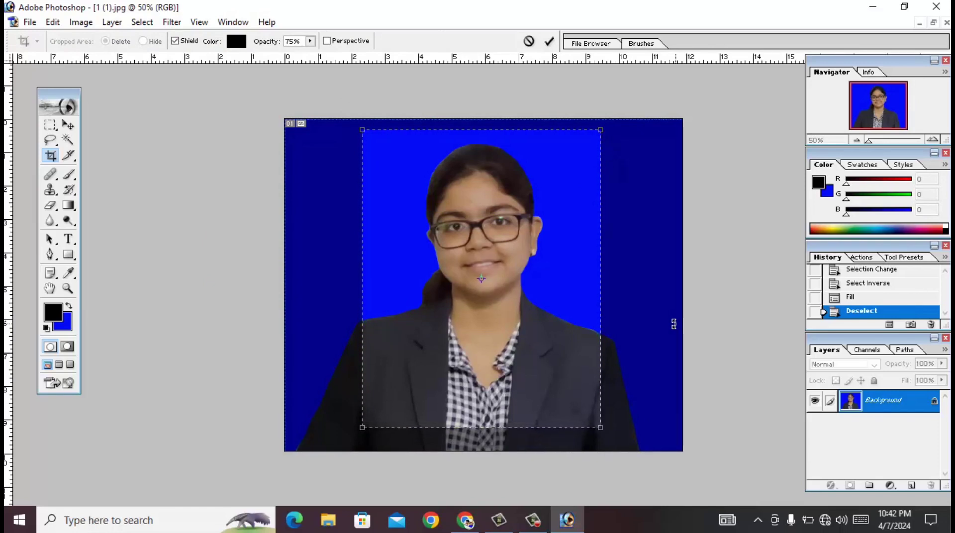
pyautogui.press('Return')
pyautogui.hotkey('ctrl', '+')
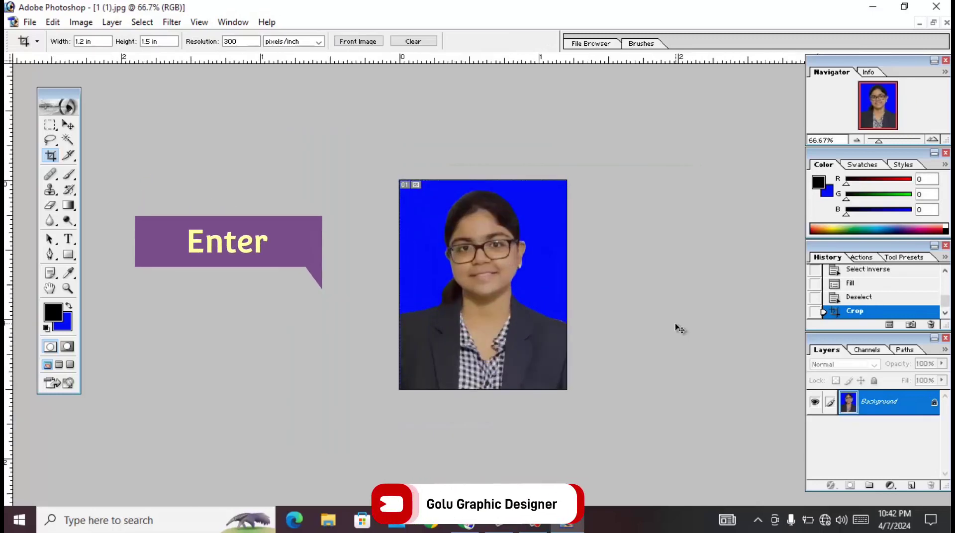
pyautogui.hotkey('ctrl', '+')
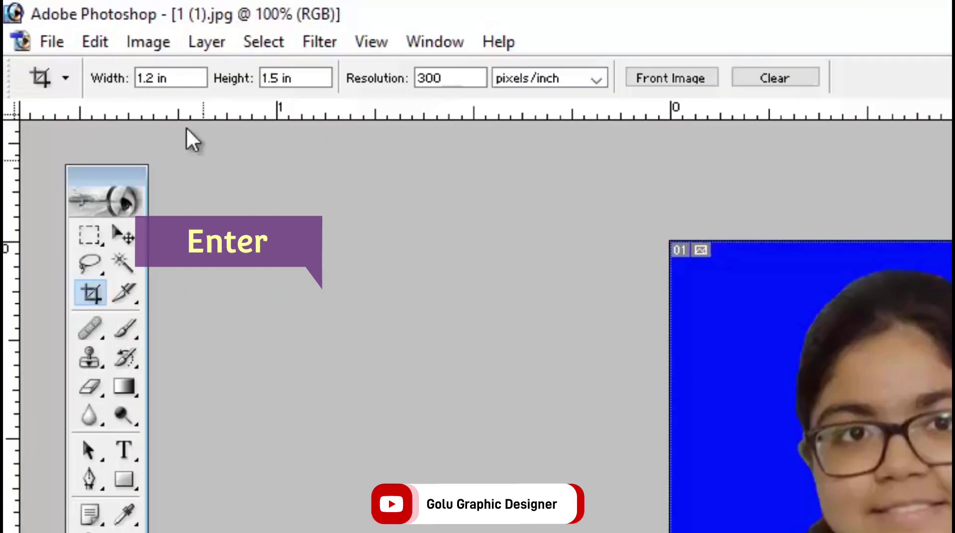
# - Apply a Curves adjustment on the RGB channel, raising the upper point to Output 200
pyautogui.click(80, 22)
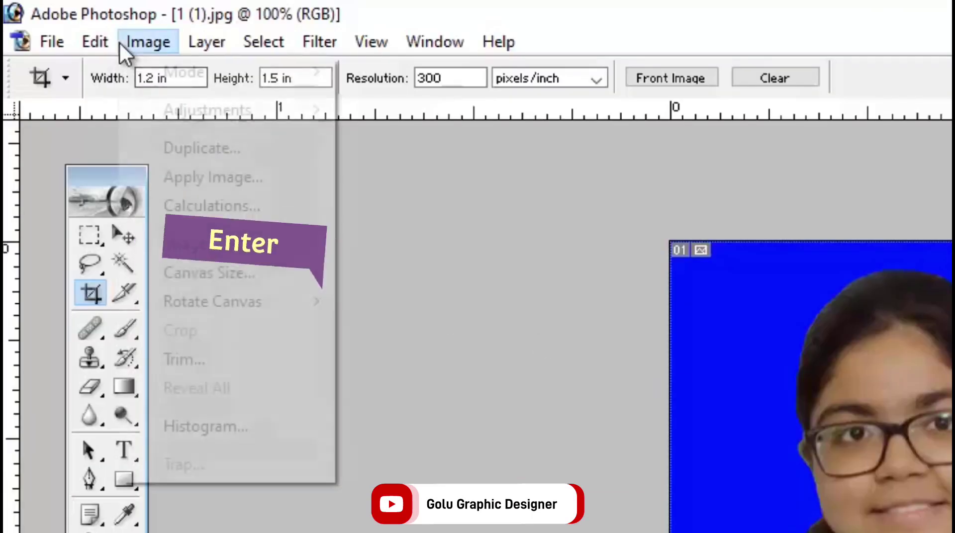
pyautogui.moveTo(207, 109)
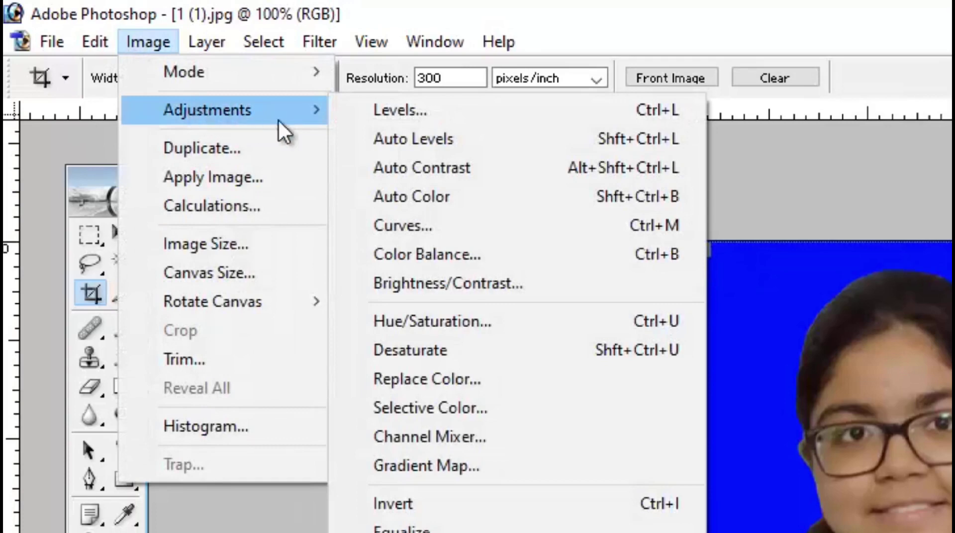
pyautogui.click(425, 224)
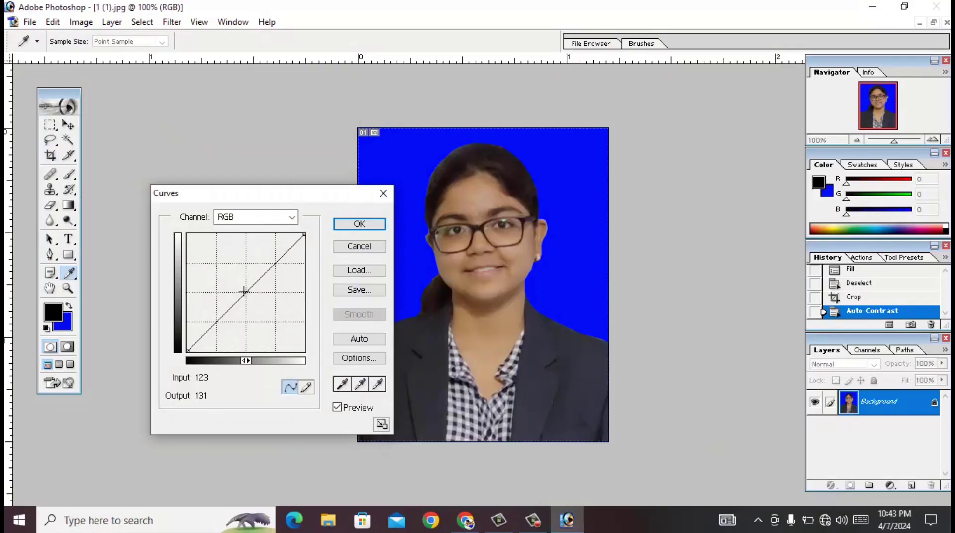
pyautogui.moveTo(244, 290)
pyautogui.mouseDown()
pyautogui.moveTo(233, 278)
pyautogui.moveTo(251, 294)
pyautogui.moveTo(261, 264)
pyautogui.mouseUp()
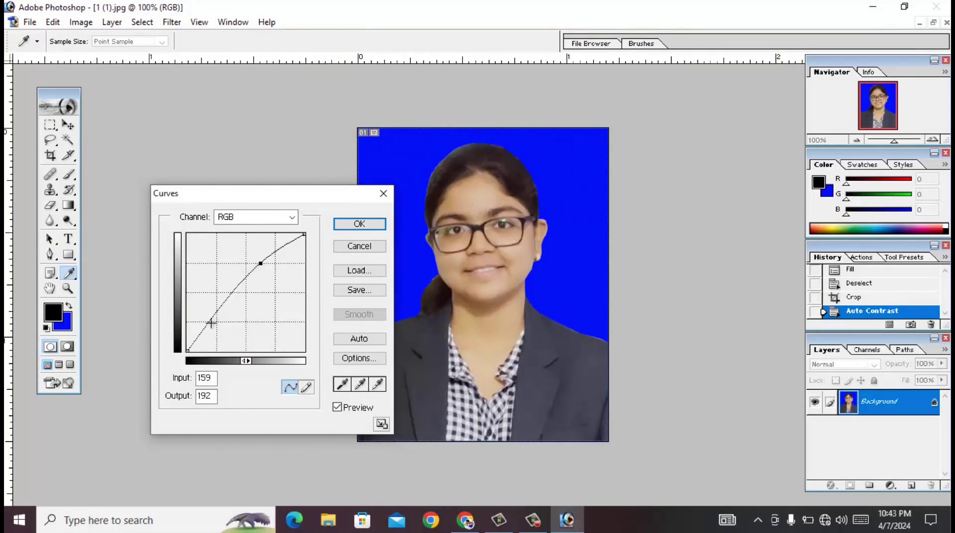
pyautogui.moveTo(211, 323); pyautogui.dragTo(213, 322)
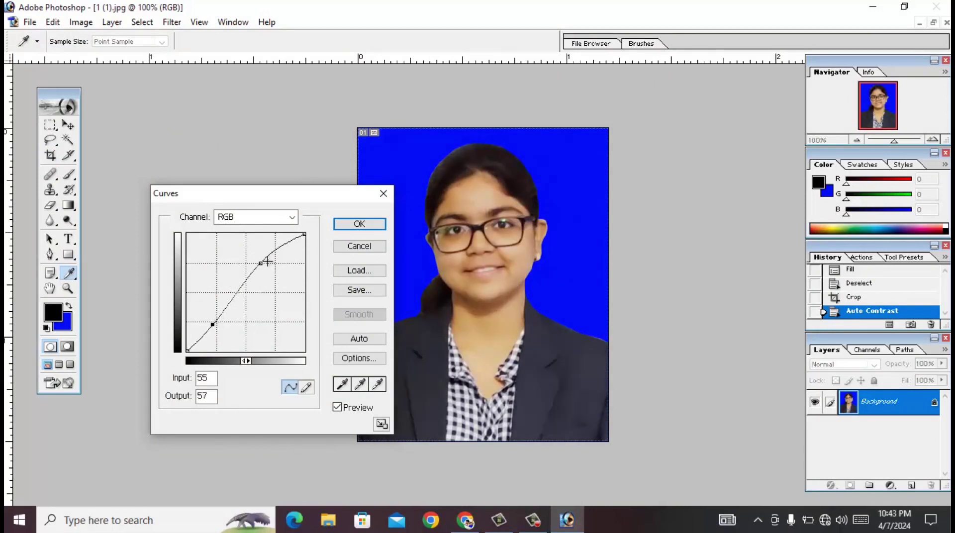
pyautogui.moveTo(258, 265); pyautogui.dragTo(256, 263)
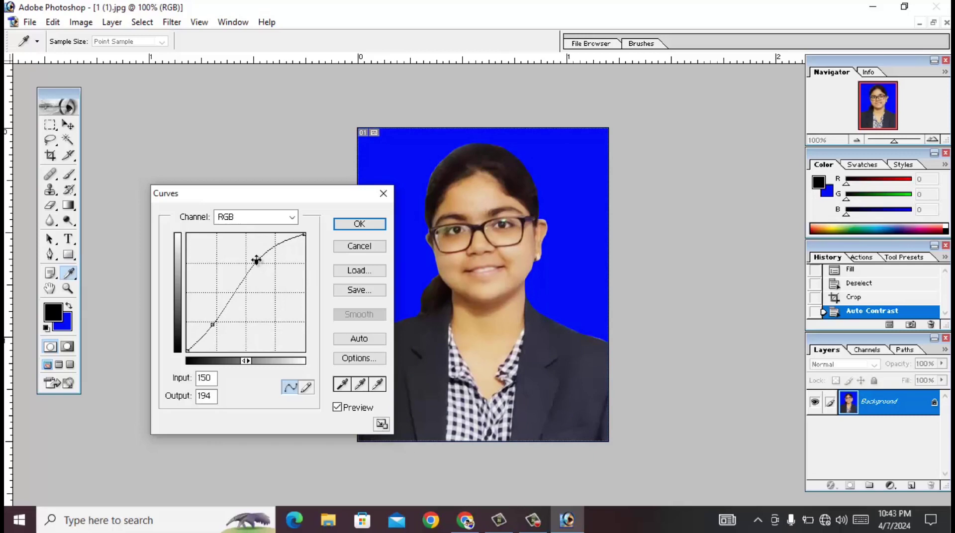
pyautogui.moveTo(257, 260); pyautogui.dragTo(256, 257)
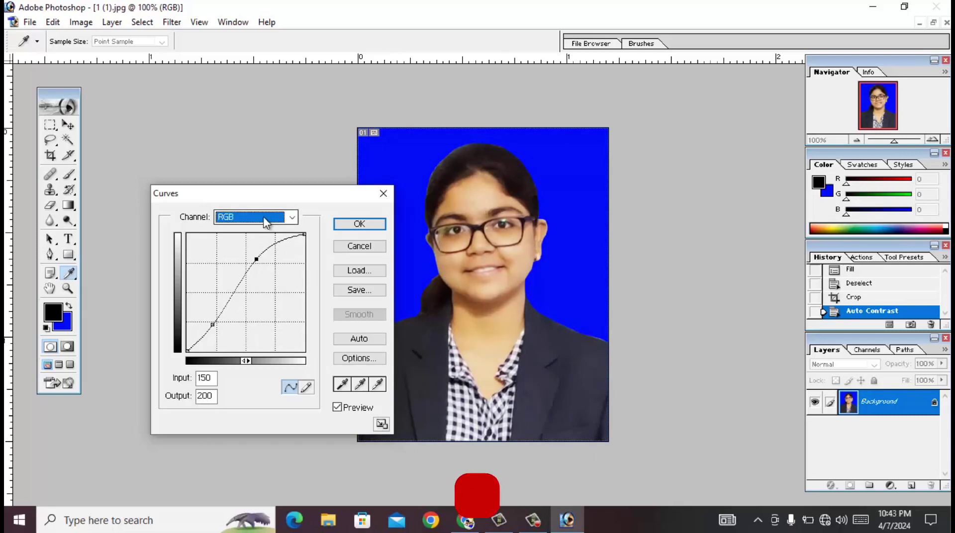
pyautogui.click(239, 217)
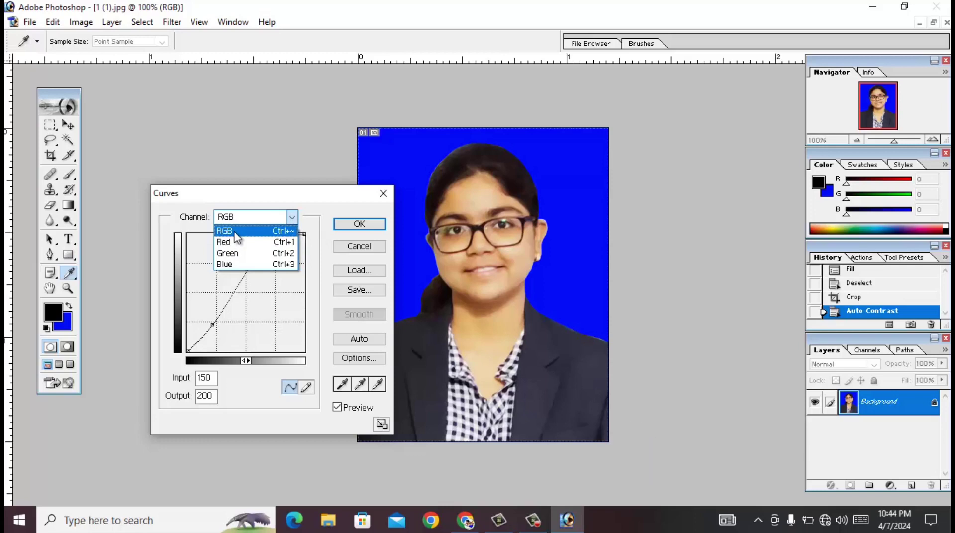
pyautogui.click(235, 232)
pyautogui.click(359, 225)
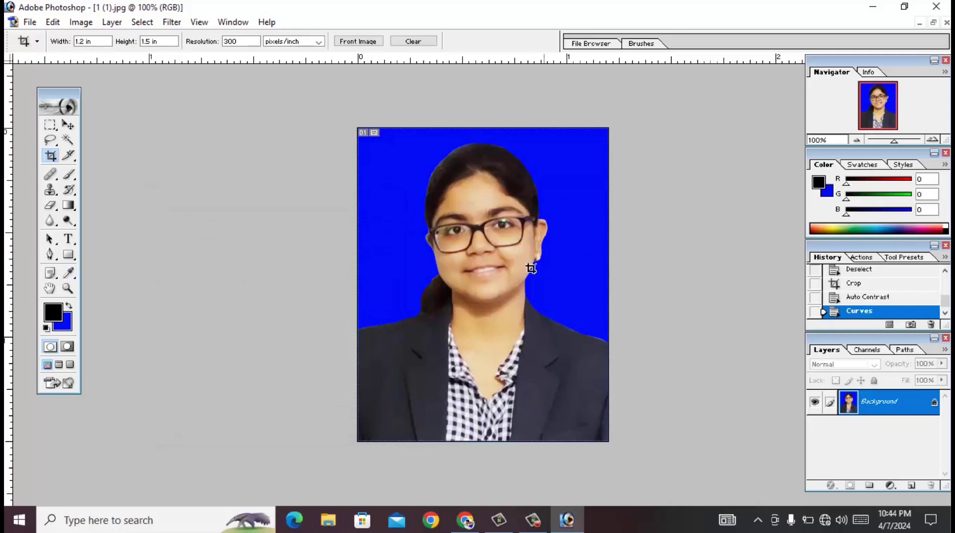
# - Apply Selective Color with Reds Black at -20 and Blacks Black at +29
pyautogui.click(80, 21)
pyautogui.moveTo(184, 97)
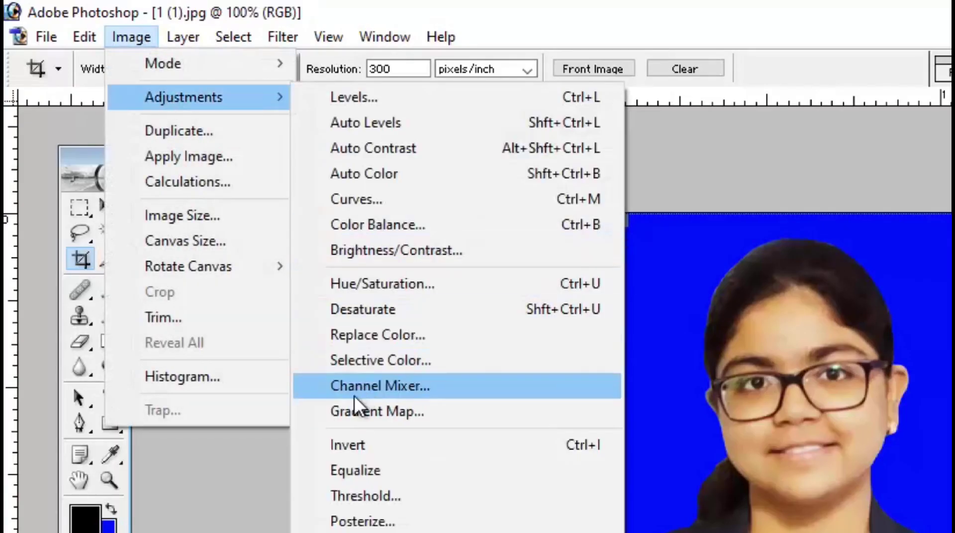
pyautogui.click(473, 365)
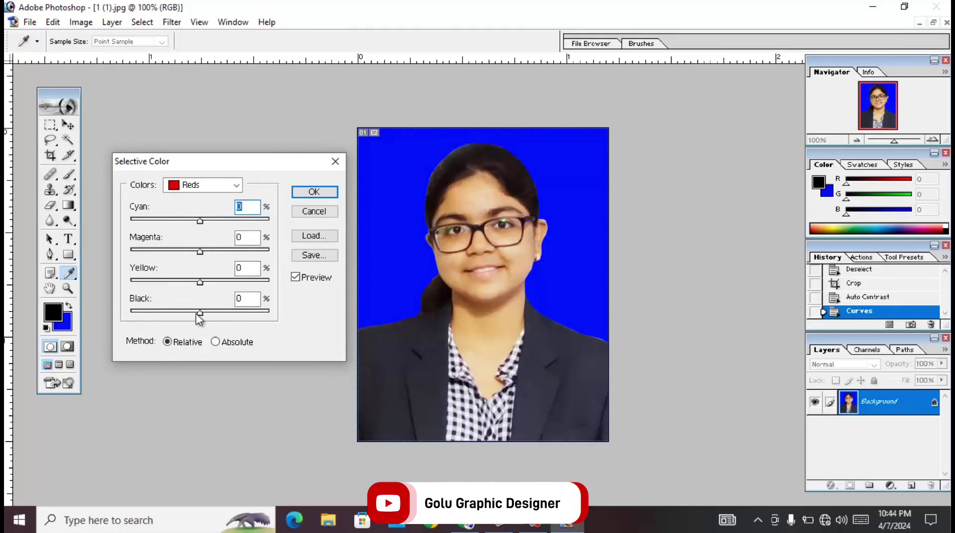
pyautogui.moveTo(200, 313)
pyautogui.mouseDown()
pyautogui.moveTo(97, 310)
pyautogui.moveTo(326, 309)
pyautogui.mouseUp()
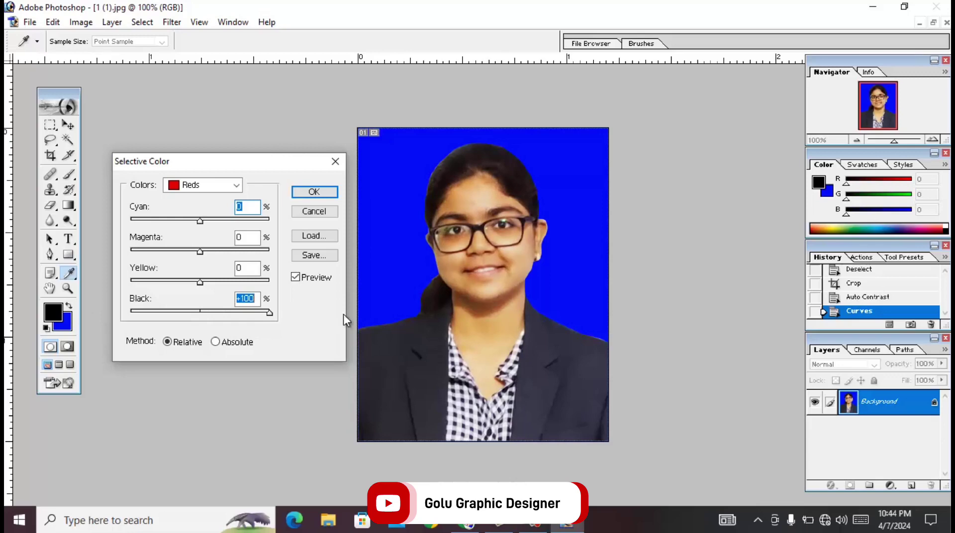
pyautogui.moveTo(269, 313); pyautogui.dragTo(186, 314)
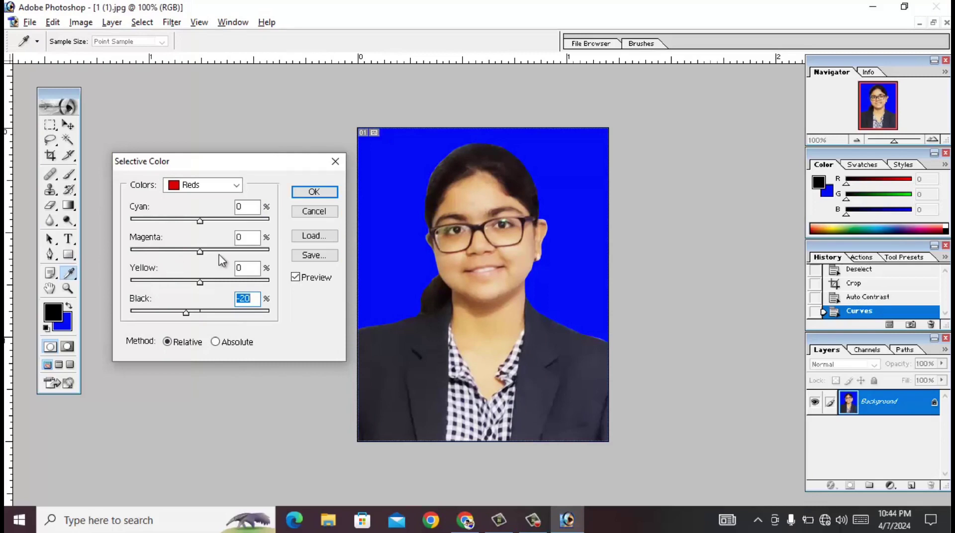
pyautogui.click(209, 185)
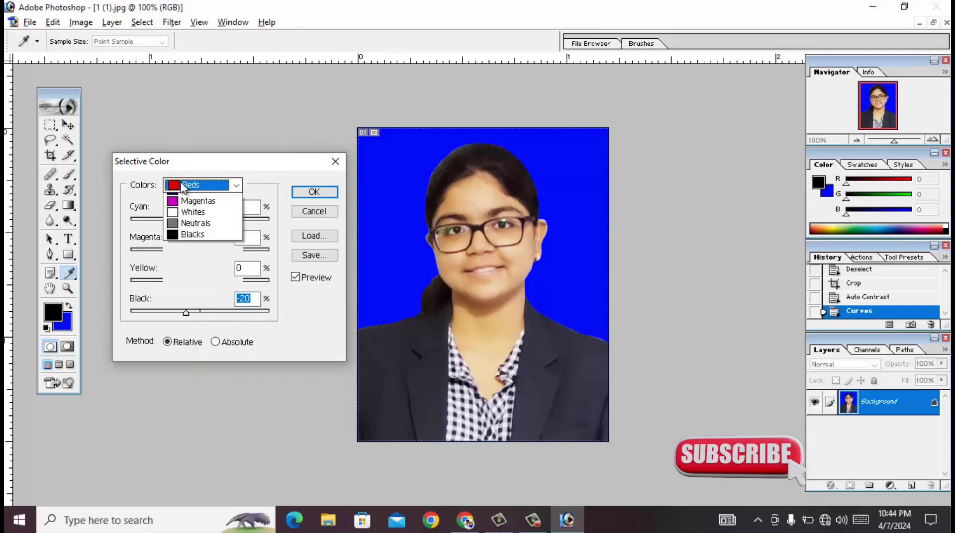
pyautogui.click(185, 288)
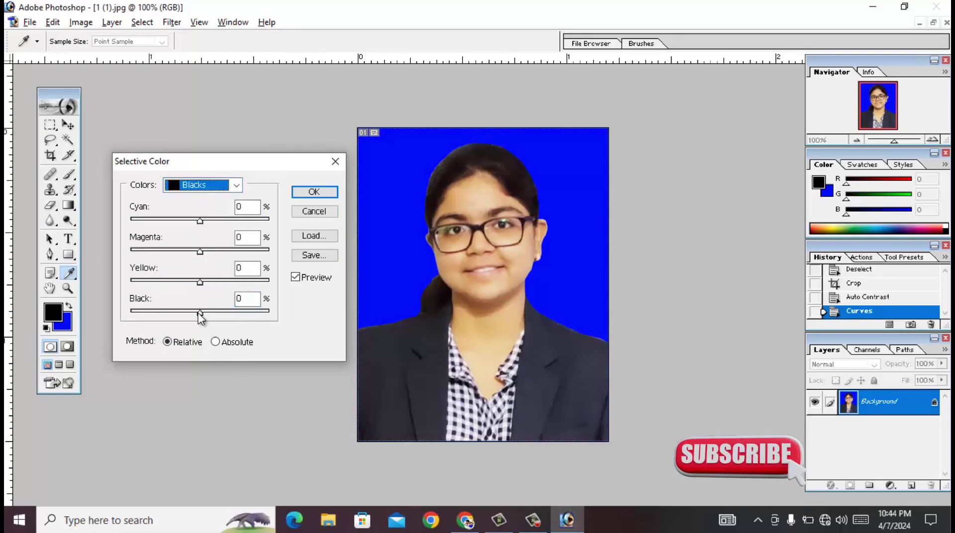
pyautogui.moveTo(200, 314); pyautogui.dragTo(220, 315)
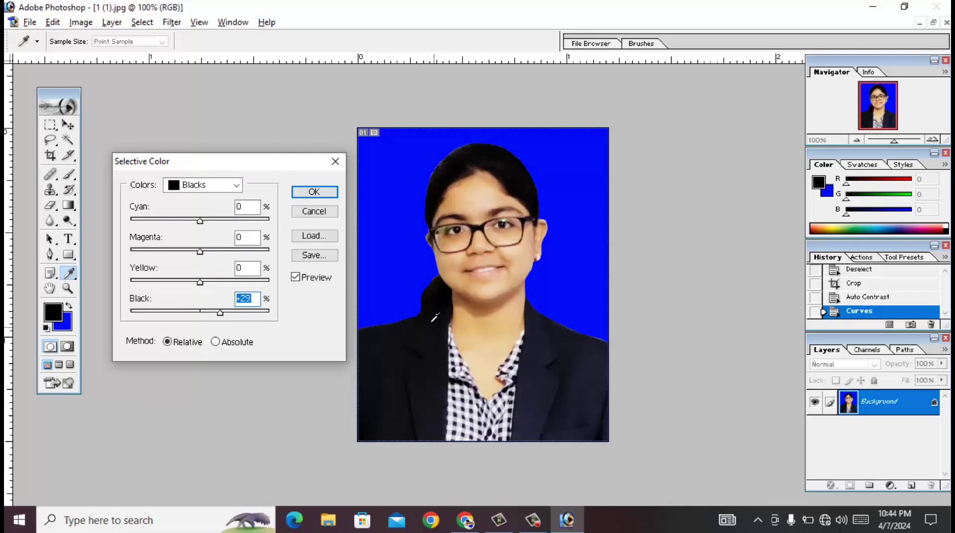
pyautogui.click(313, 192)
pyautogui.press('c')
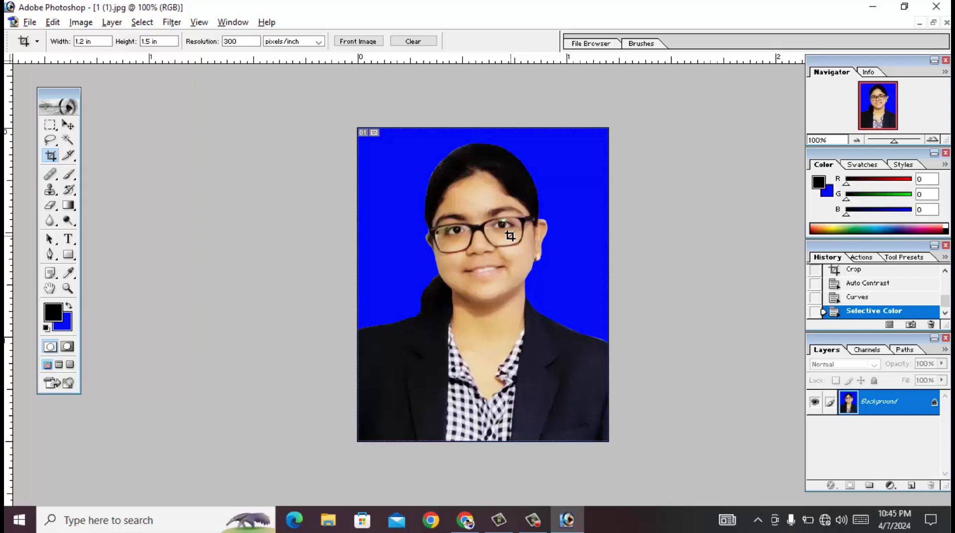
# - Create a new blank document from the 4 x 6 inch preset
pyautogui.click(30, 22)
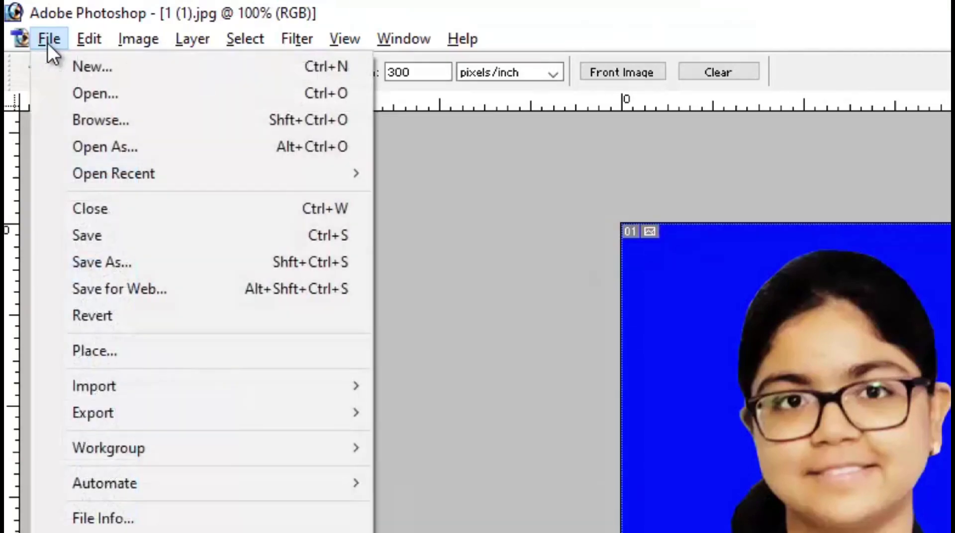
pyautogui.click(83, 65)
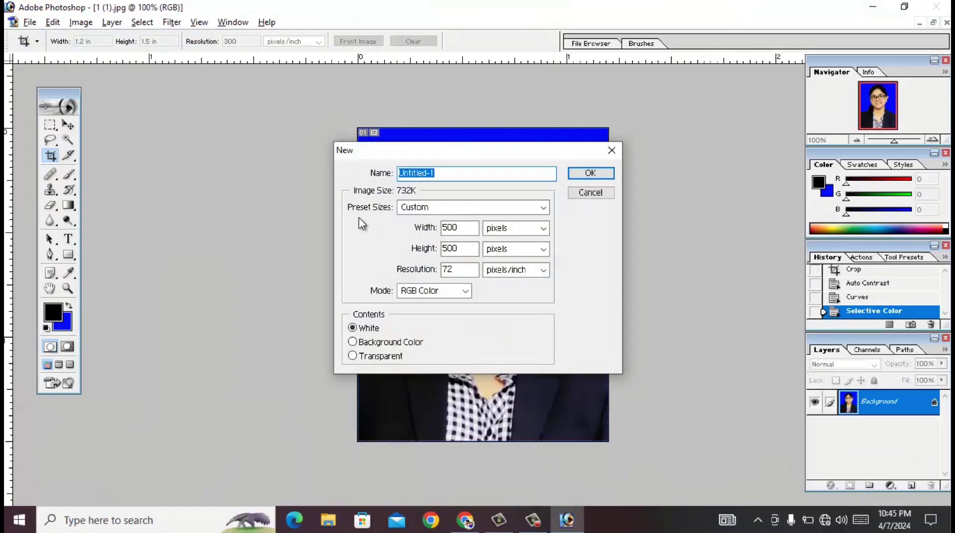
pyautogui.click(452, 208)
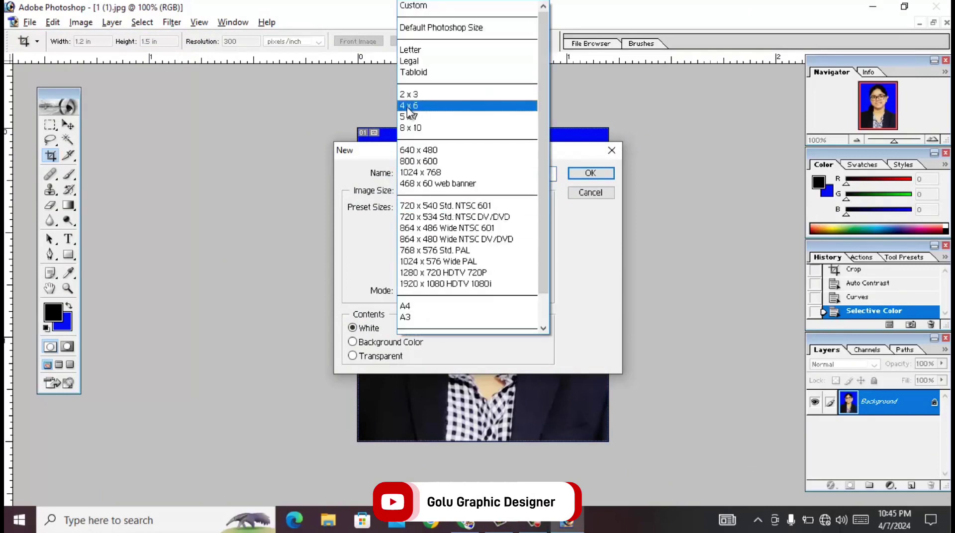
pyautogui.click(427, 107)
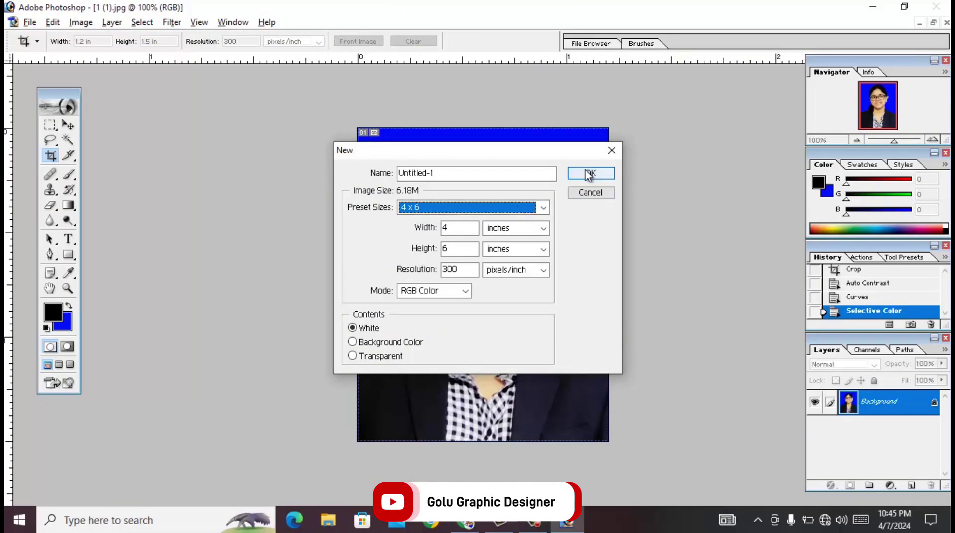
pyautogui.click(603, 171)
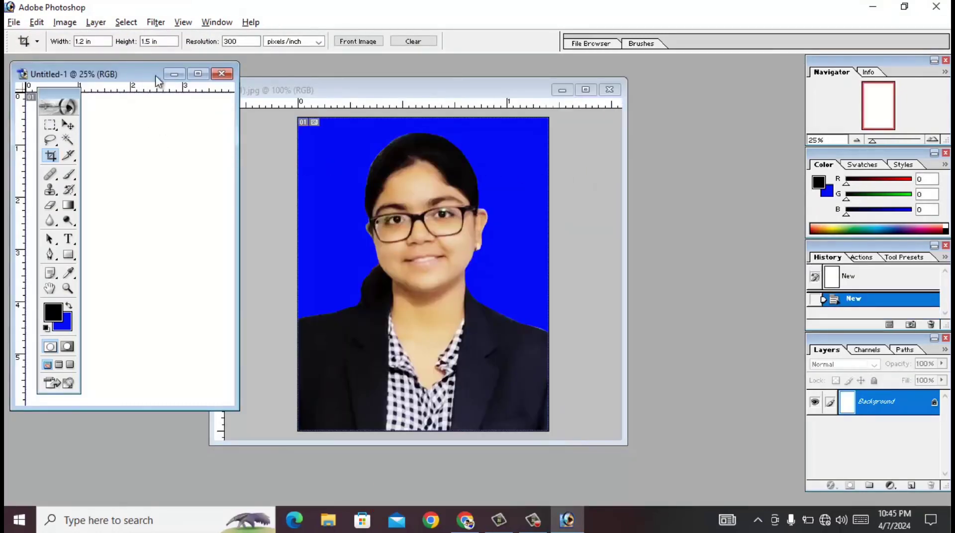
# - Drag a copy of the passport photo onto the new Untitled-1 sheet with the Move tool
pyautogui.moveTo(158, 81); pyautogui.dragTo(643, 126)
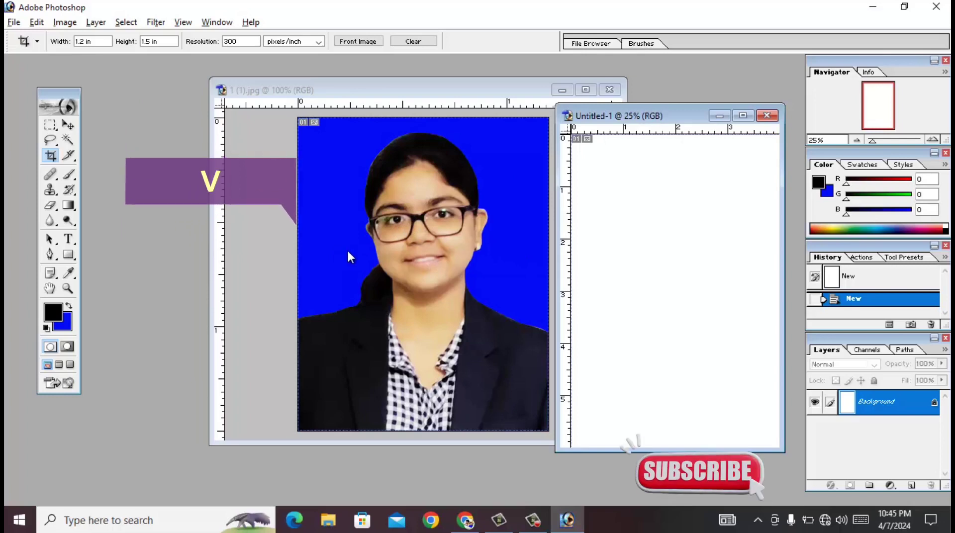
pyautogui.click(69, 125)
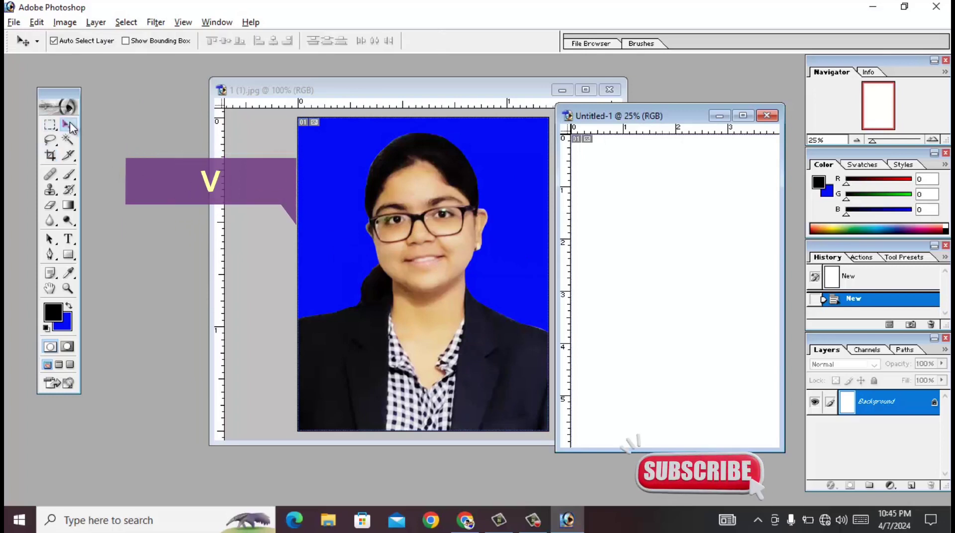
pyautogui.click(386, 197)
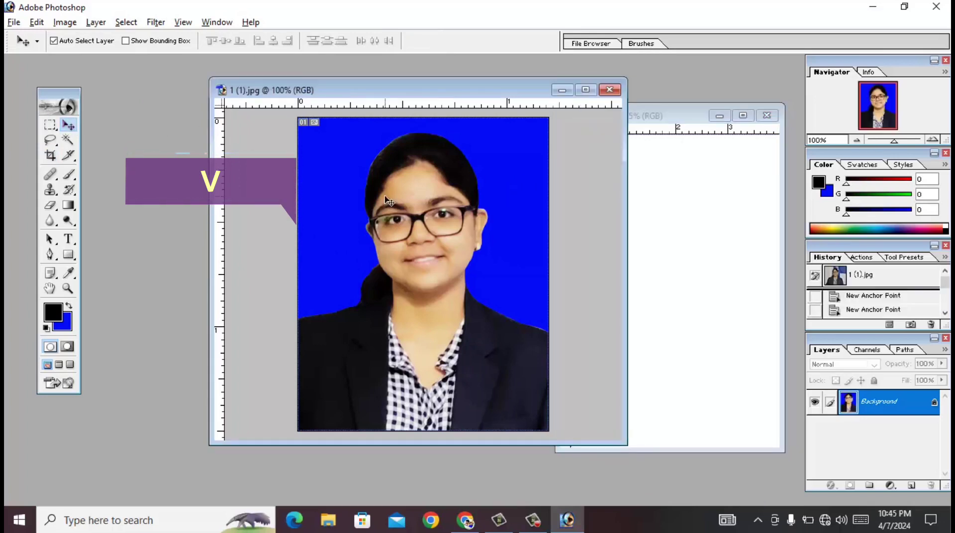
pyautogui.moveTo(380, 265); pyautogui.dragTo(682, 208)
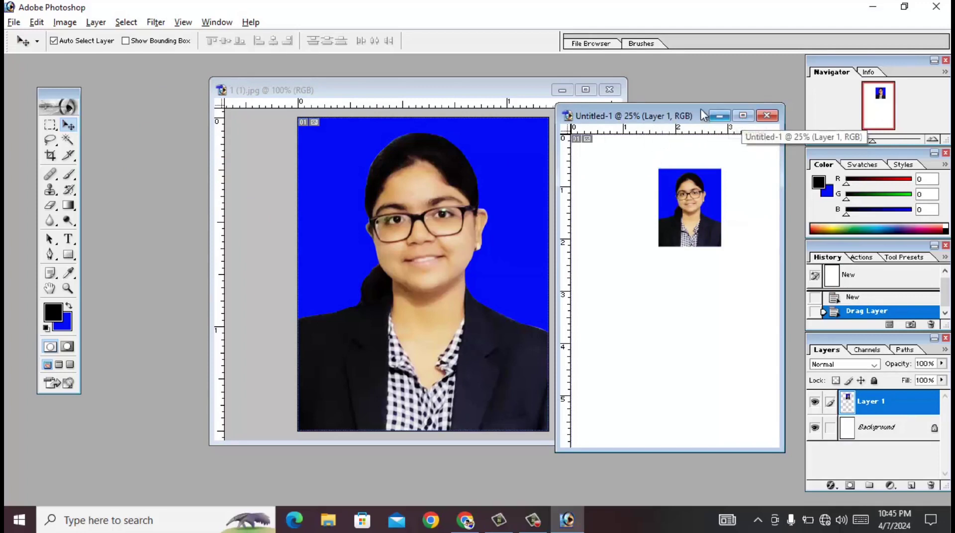
# - Maximize Untitled-1 and Free Transform the photo copy by -90 degrees
pyautogui.moveTo(629, 116); pyautogui.dragTo(479, 107)
pyautogui.click(593, 106)
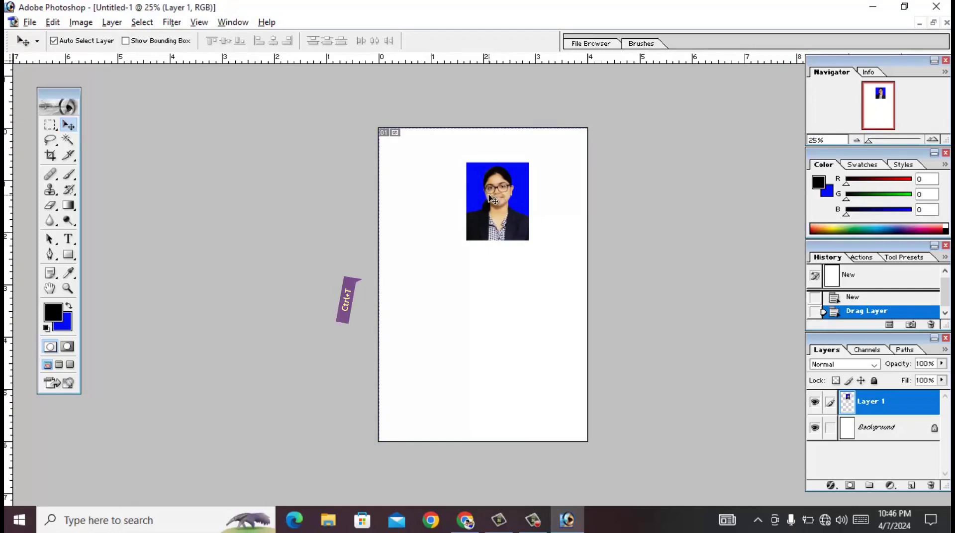
pyautogui.hotkey('ctrl', 't')
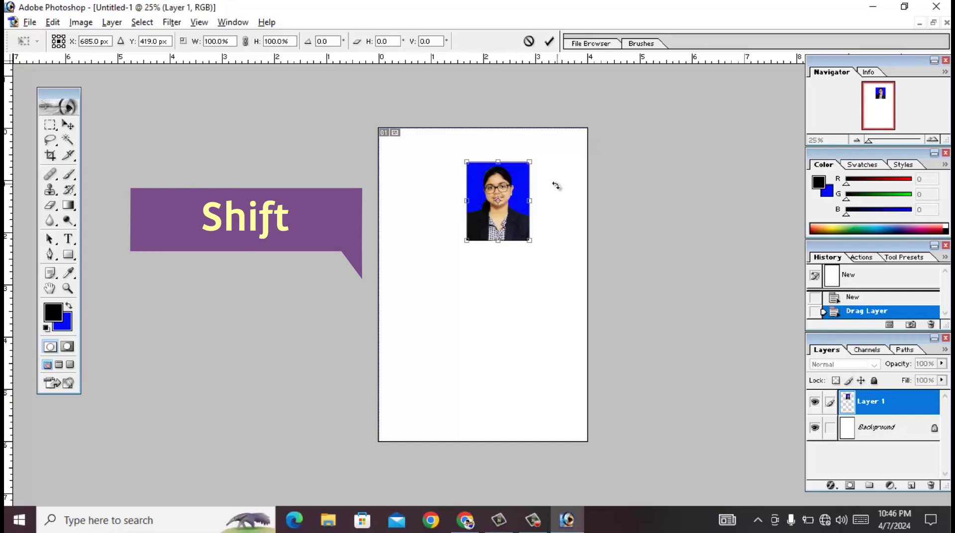
pyautogui.moveTo(556, 186); pyautogui.dragTo(488, 155)
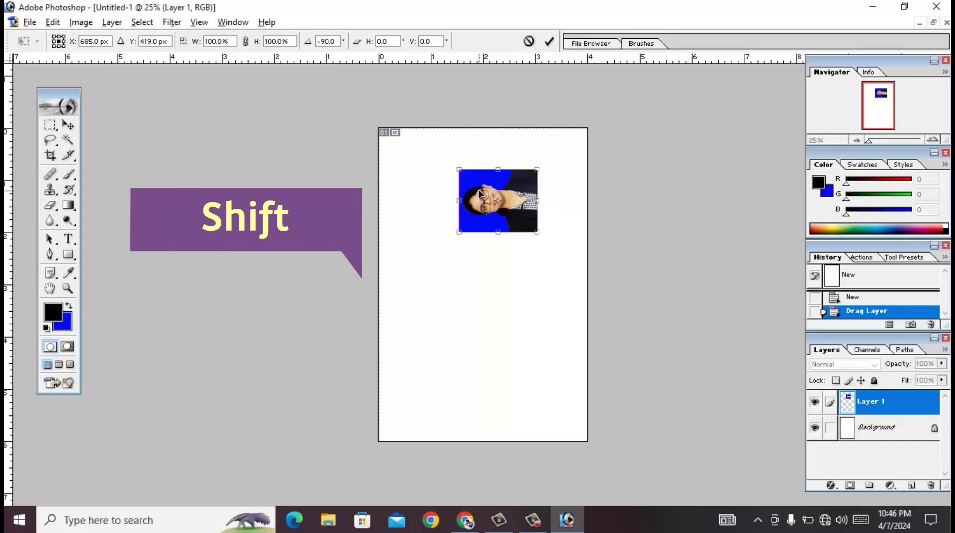
pyautogui.press('Return')
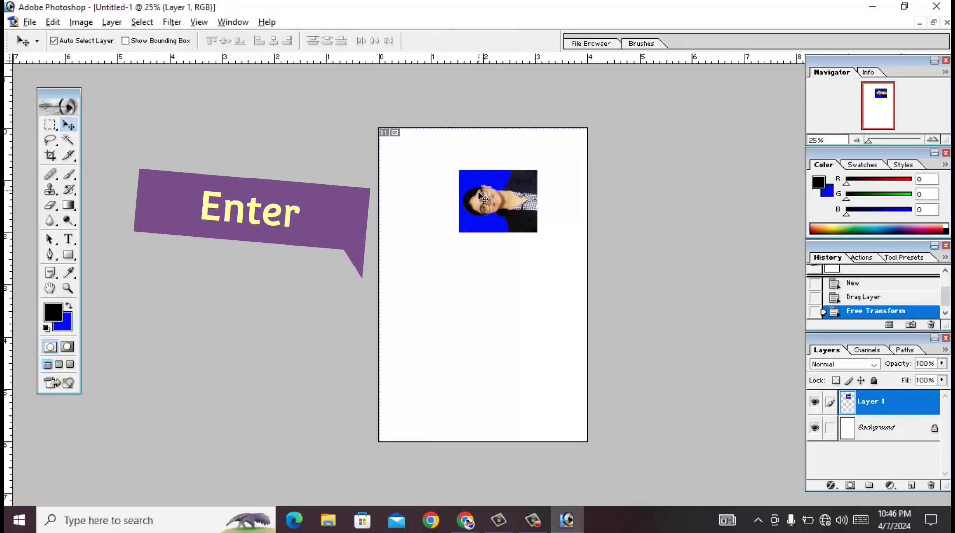
# - Move the rotated photo to the top-left and drop a duplicate beside it on the right
pyautogui.moveTo(497, 205); pyautogui.dragTo(430, 177)
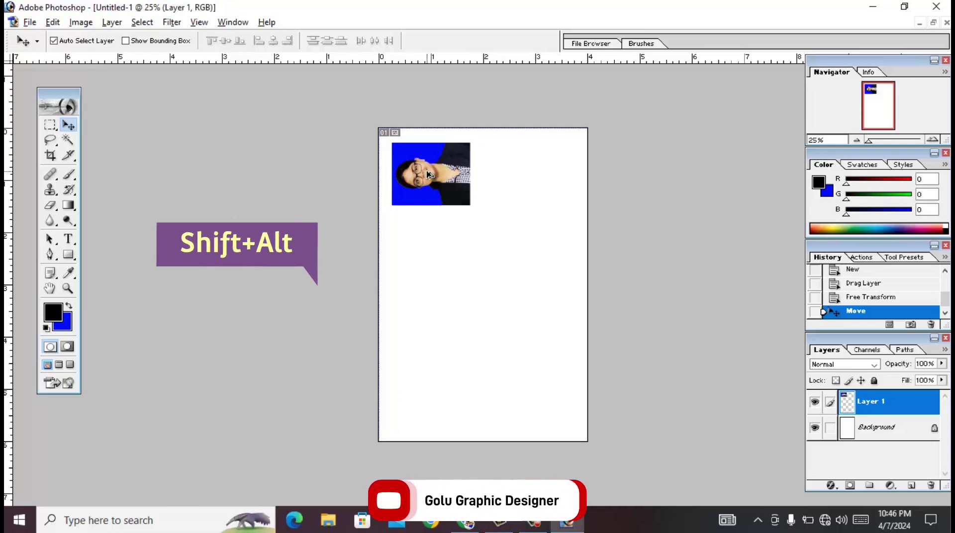
pyautogui.moveTo(428, 174); pyautogui.dragTo(516, 181)
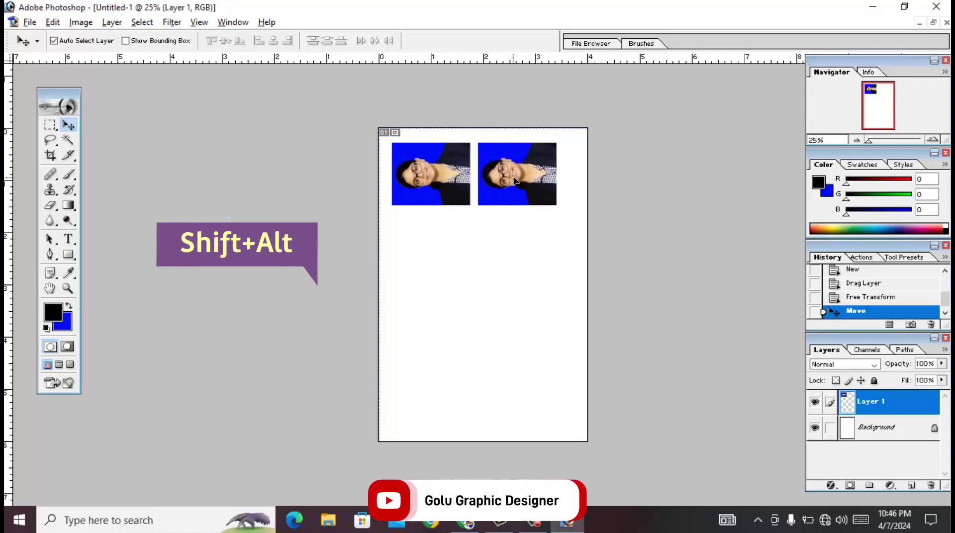
pyautogui.moveTo(516, 179); pyautogui.dragTo(521, 184)
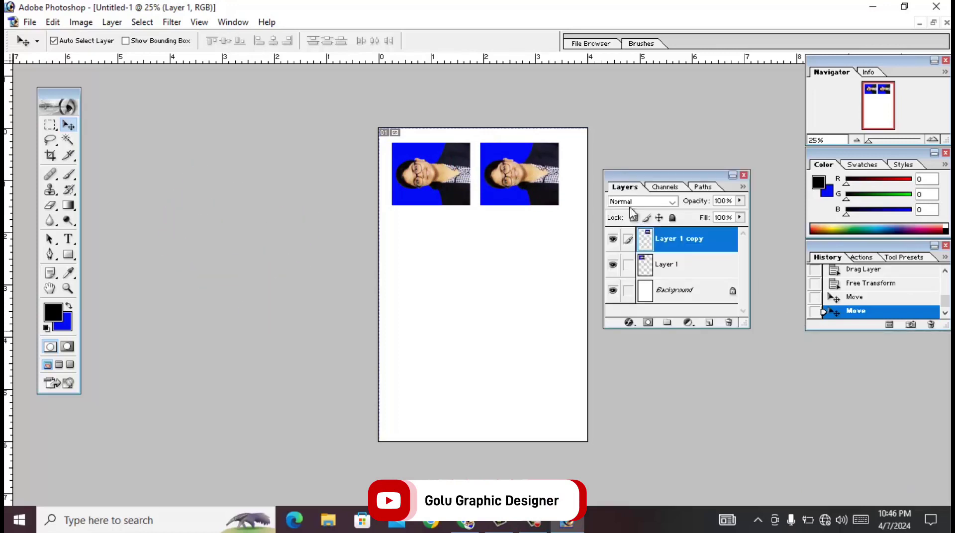
pyautogui.moveTo(746, 336); pyautogui.dragTo(759, 398)
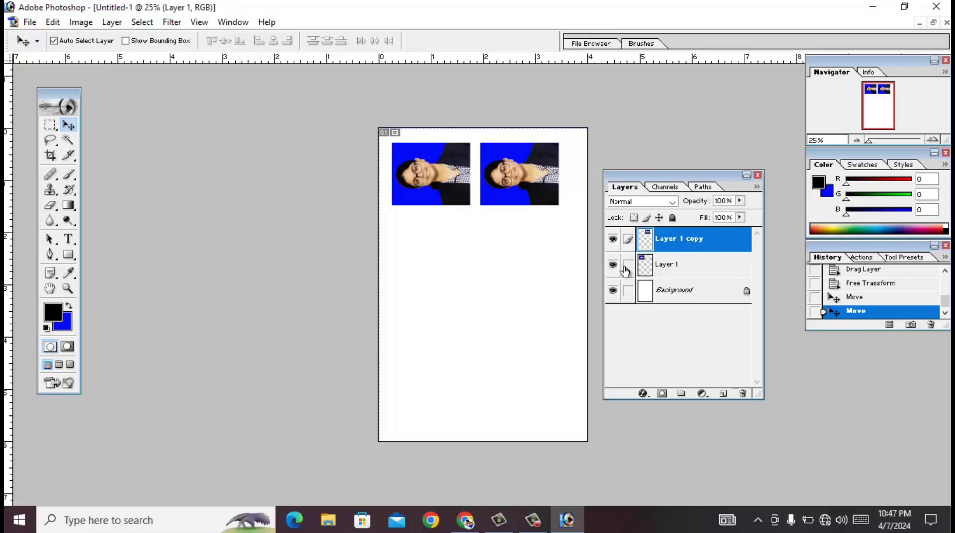
# - Link and merge Layer 1 with Layer 1 copy, then duplicate the photo pair downward
pyautogui.click(626, 269)
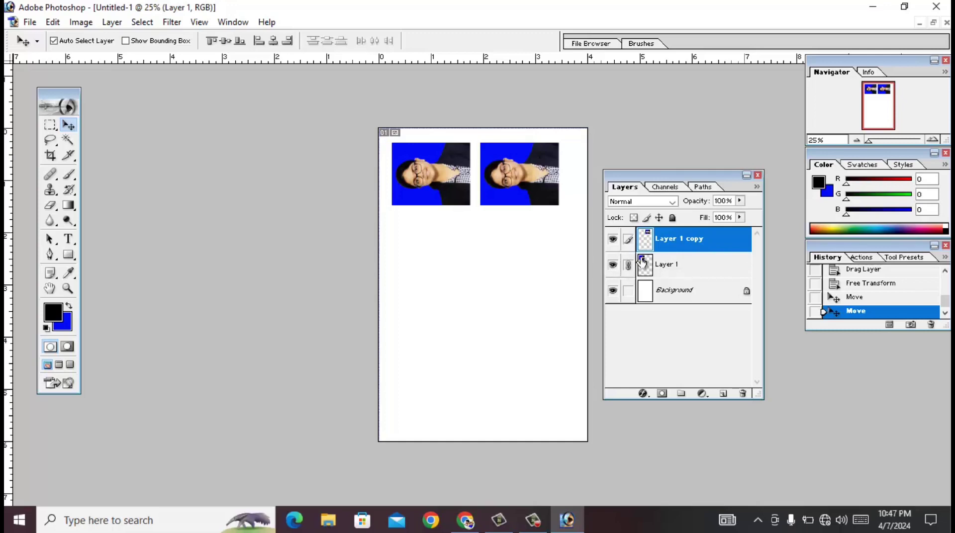
pyautogui.moveTo(532, 179); pyautogui.dragTo(542, 202)
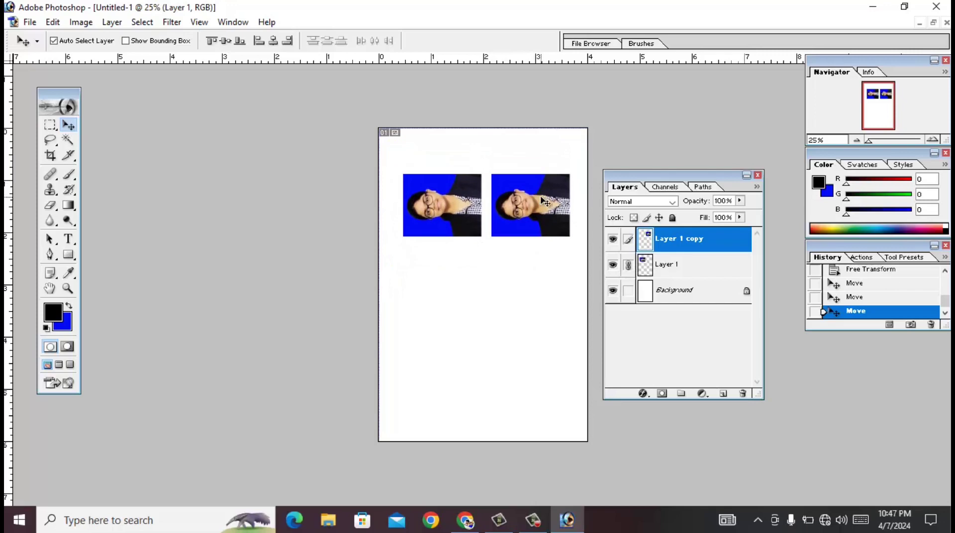
pyautogui.hotkey('ctrl', 'z')
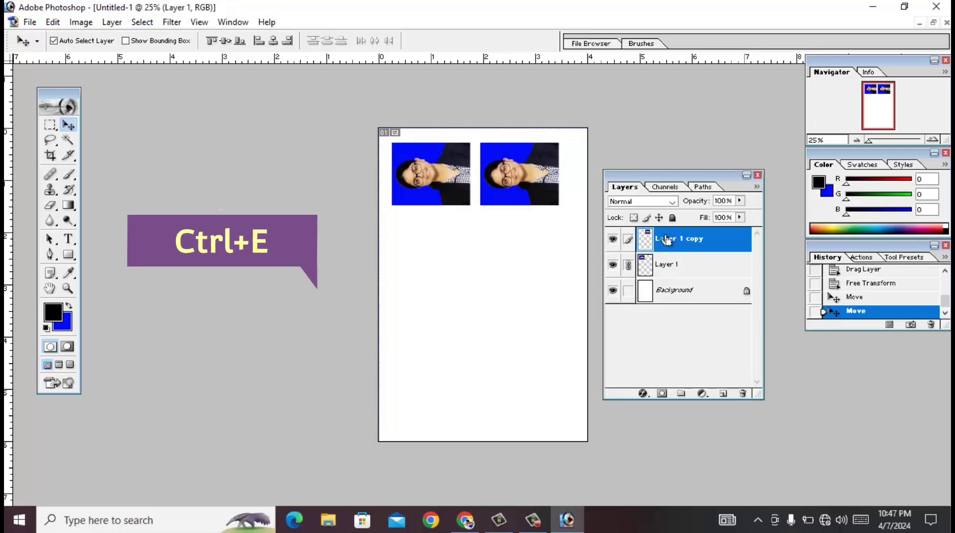
pyautogui.hotkey('ctrl', 'e')
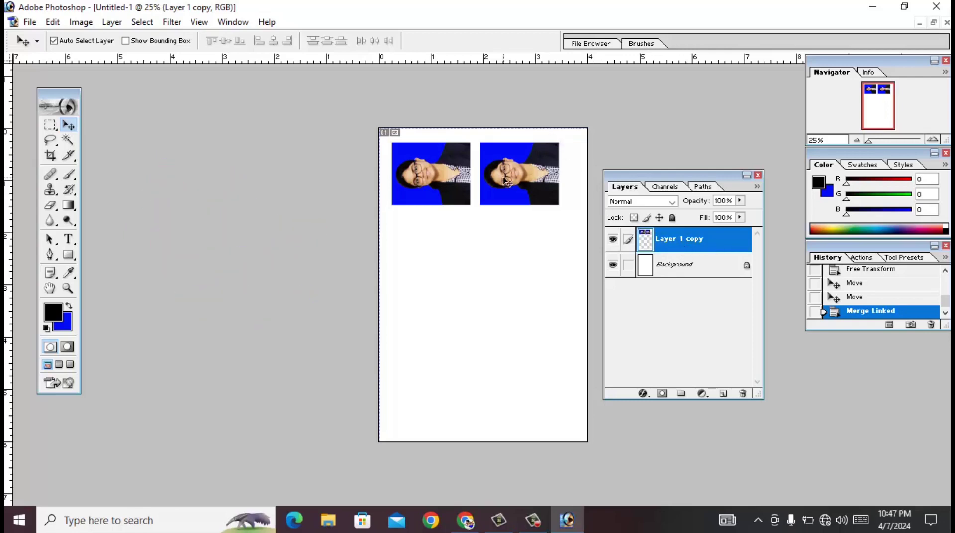
pyautogui.moveTo(509, 183); pyautogui.dragTo(514, 182)
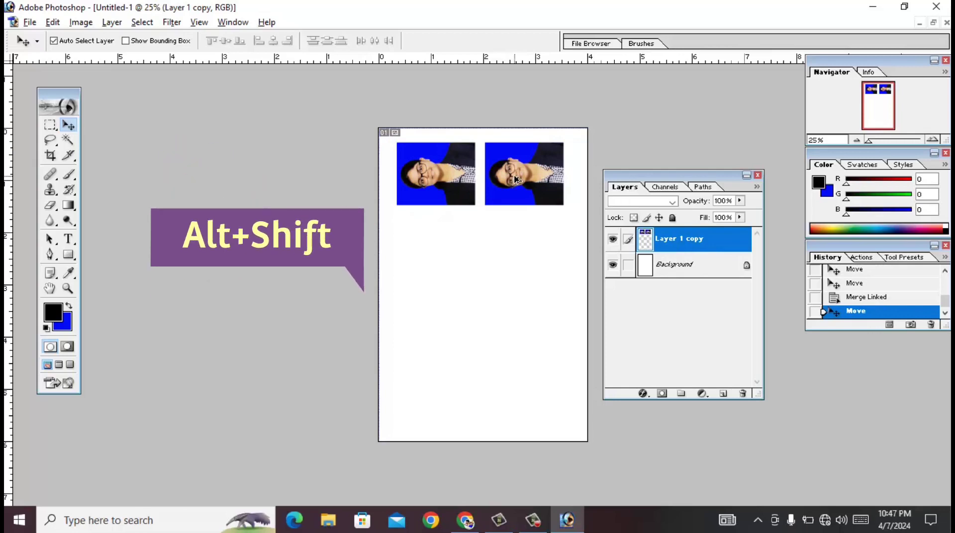
pyautogui.moveTo(516, 180)
pyautogui.mouseDown()
pyautogui.moveTo(502, 248)
pyautogui.moveTo(506, 377)
pyautogui.mouseUp()
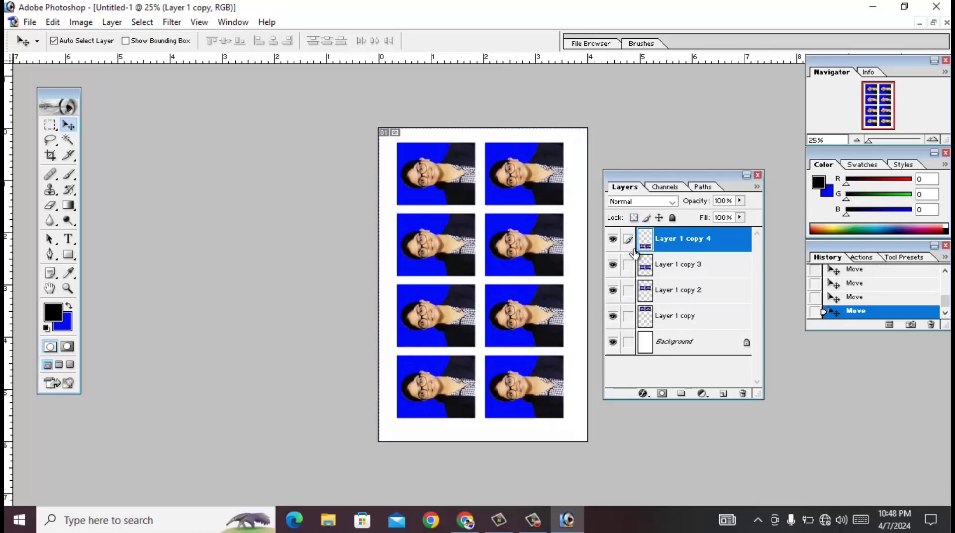
# - Link Layer 1 copy and Layer 1 copy 2, merge all rows into one layer, and reposition it
pyautogui.click(628, 319)
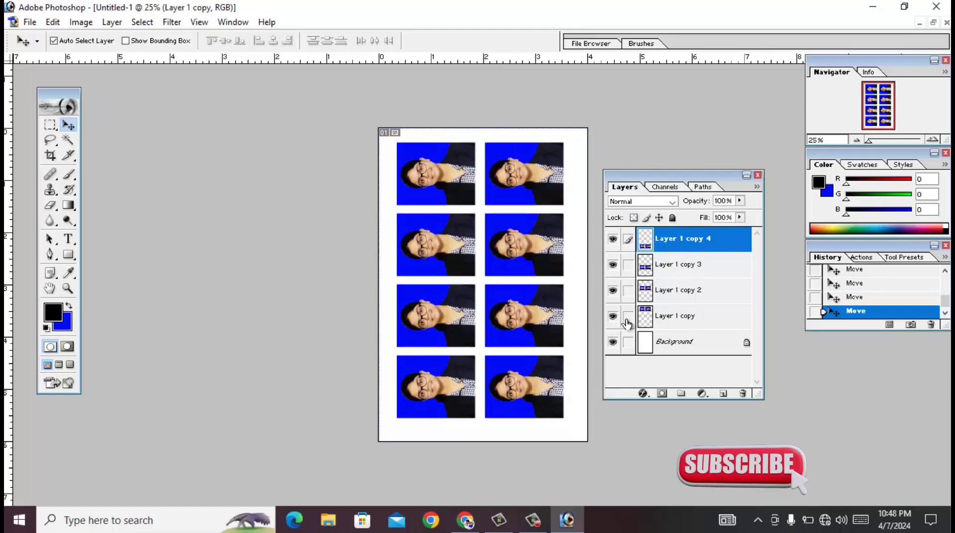
pyautogui.click(628, 292)
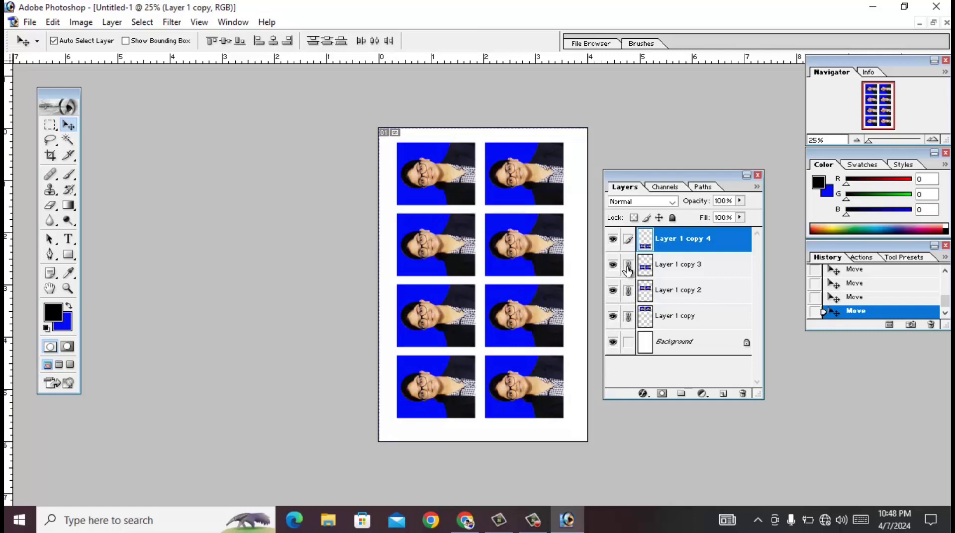
pyautogui.click(501, 244)
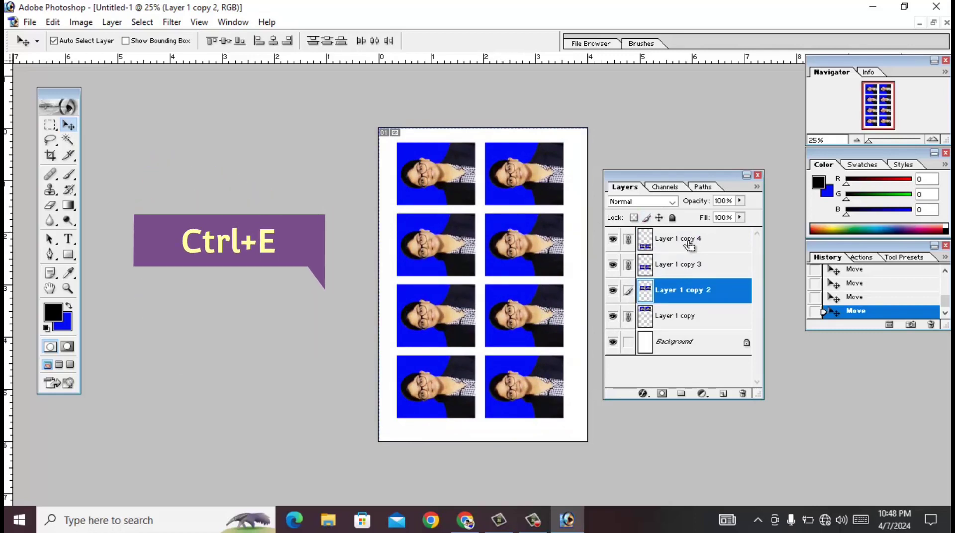
pyautogui.hotkey('ctrl', 'e')
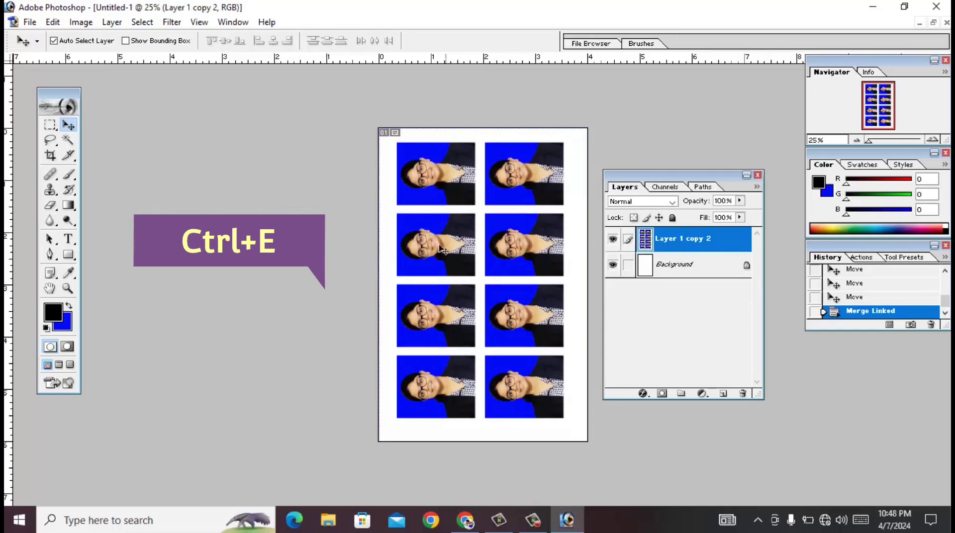
pyautogui.moveTo(445, 246)
pyautogui.mouseDown()
pyautogui.moveTo(447, 237)
pyautogui.moveTo(444, 245)
pyautogui.mouseUp()
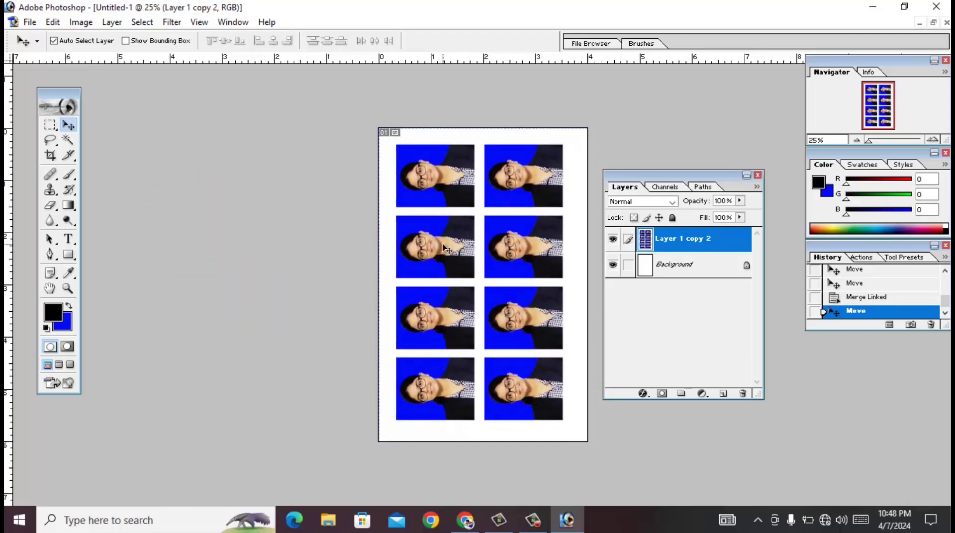
# - Scale the eight-photo grid proportionally to about 103% and nudge it up two steps
pyautogui.hotkey('ctrl', 't')
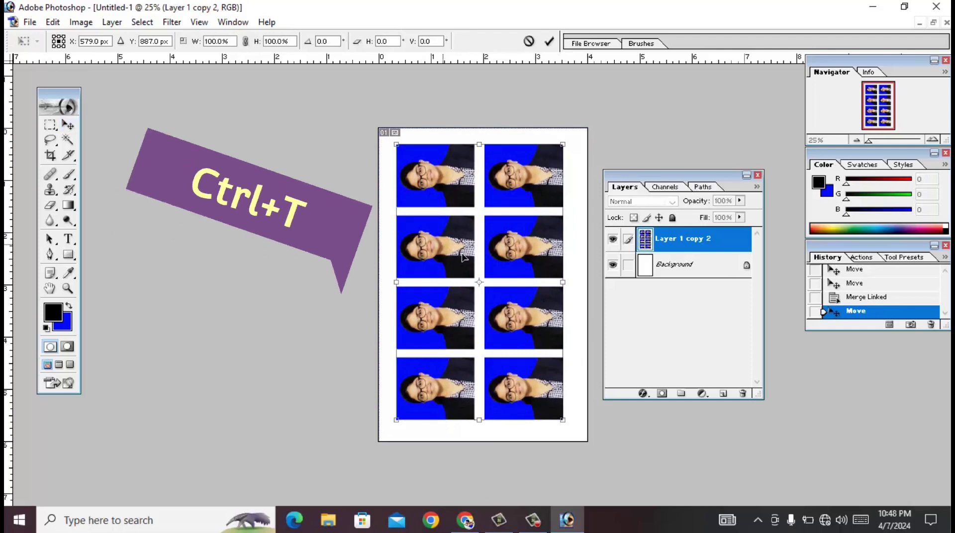
pyautogui.moveTo(563, 420); pyautogui.dragTo(568, 426)
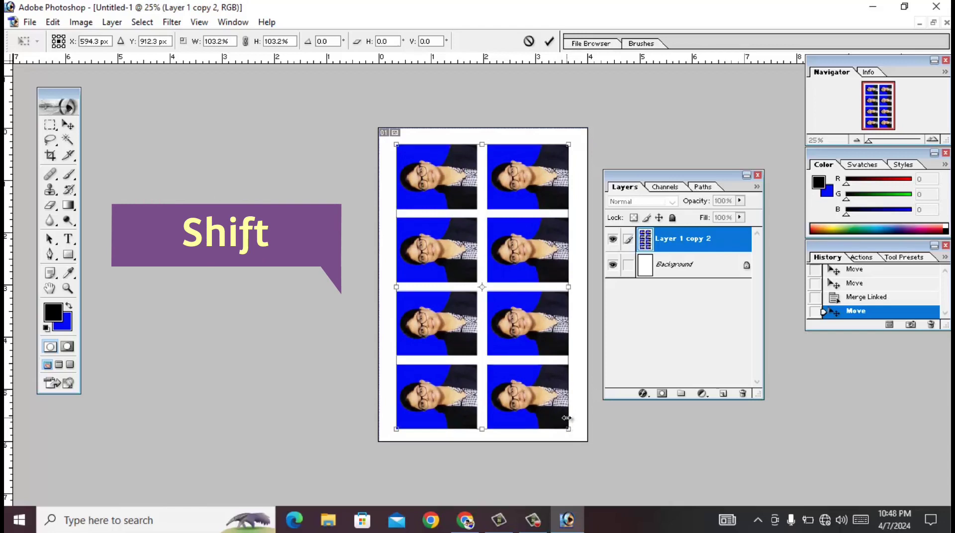
pyautogui.press('Up')
pyautogui.press('Up')
pyautogui.press('Up')
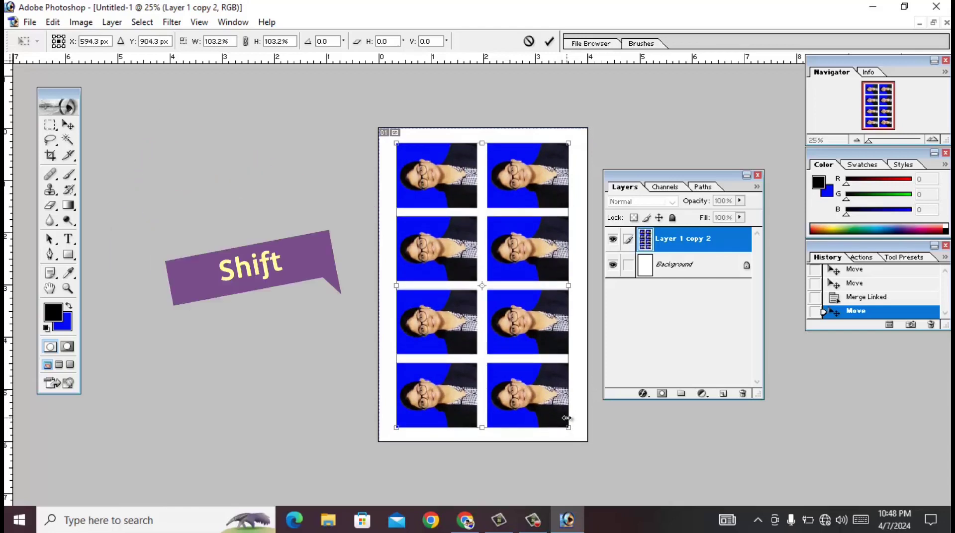
pyautogui.press('Up')
pyautogui.press('Up')
pyautogui.press('Up')
pyautogui.press('Up')
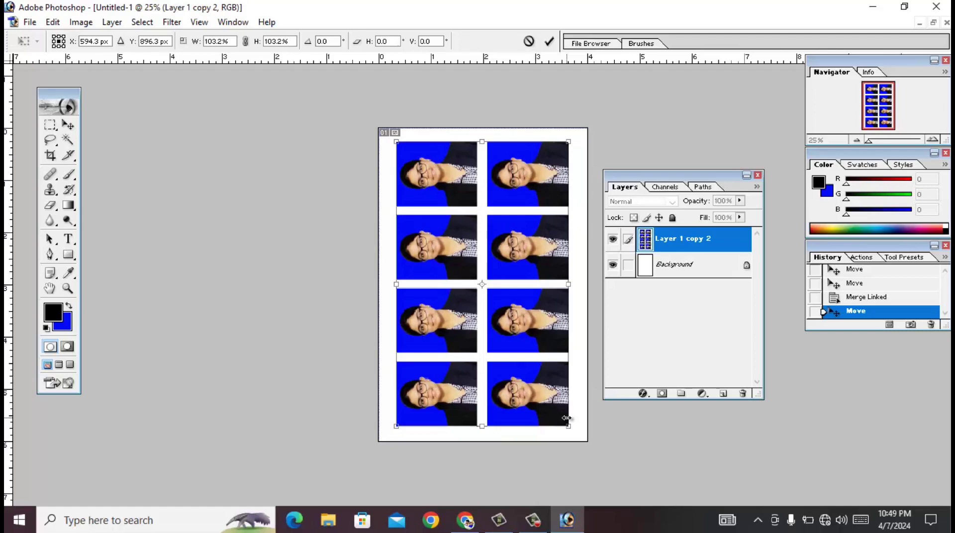
pyautogui.press('Return')
pyautogui.hotkey('ctrl', '+')
pyautogui.hotkey('ctrl', '+')
pyautogui.hotkey('ctrl', '+')
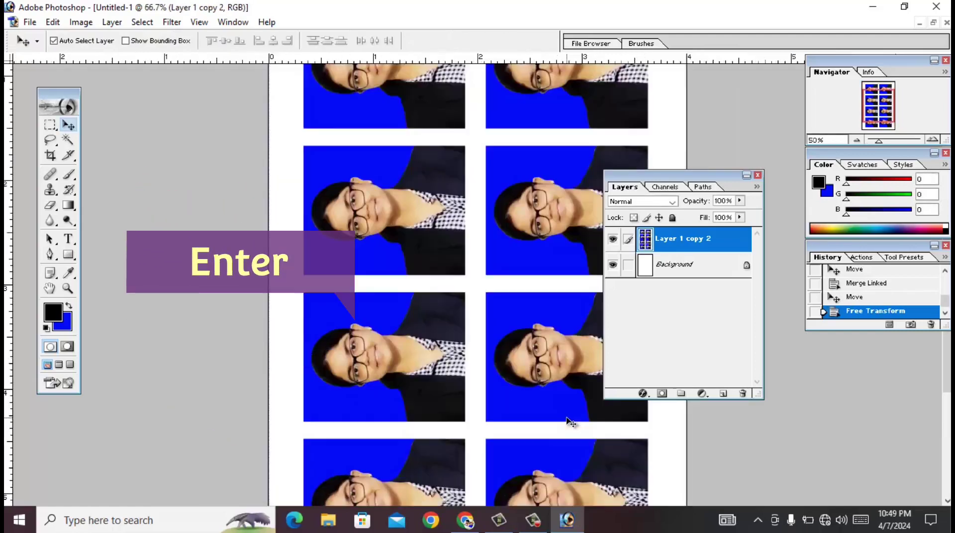
# - Stroke every photo in the grid with a 2 px black outline and zoom in to check it
pyautogui.scroll(2, 651, 373)
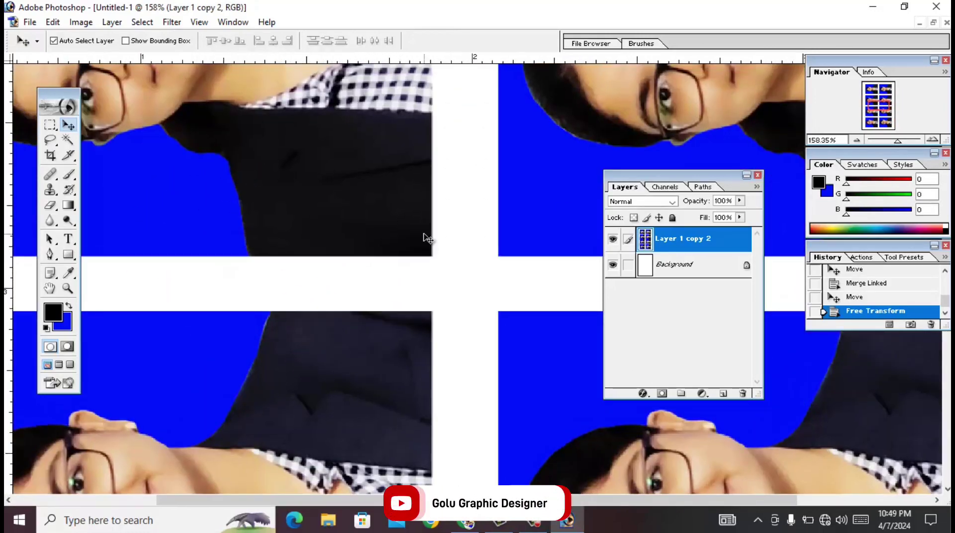
pyautogui.scroll(-2, 427, 239)
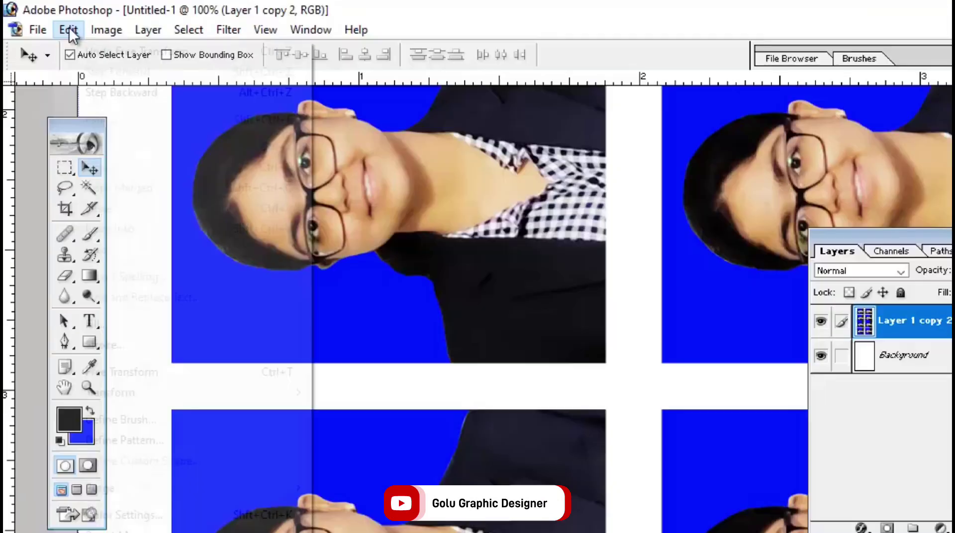
pyautogui.click(52, 22)
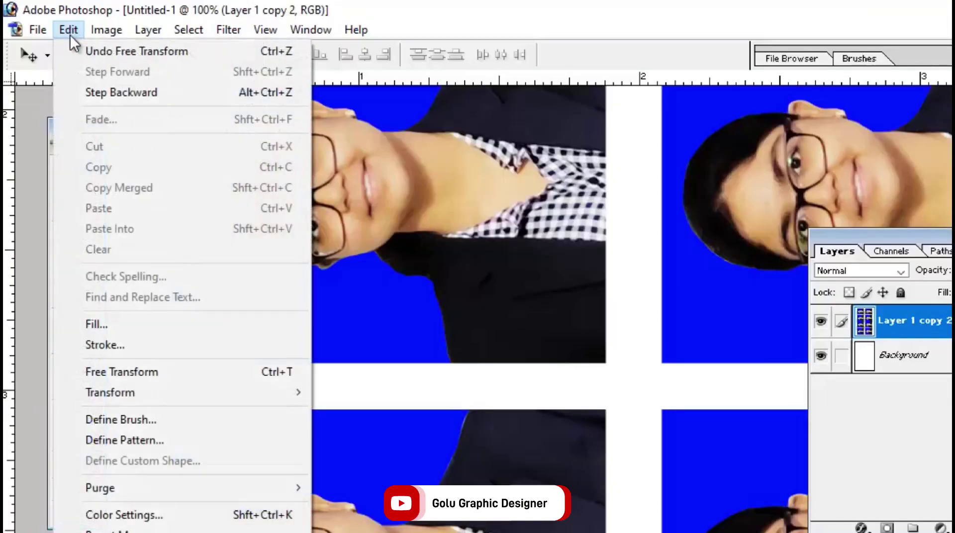
pyautogui.click(129, 344)
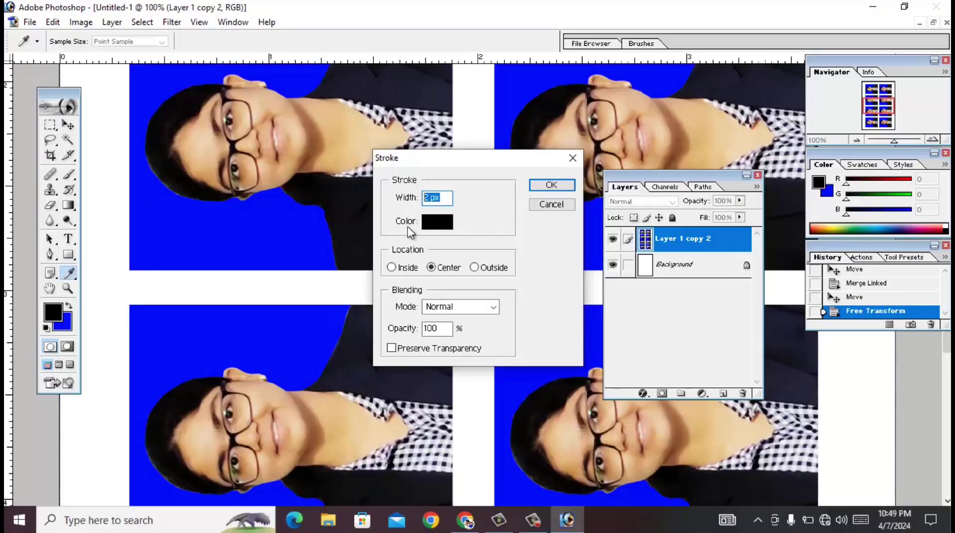
pyautogui.click(436, 228)
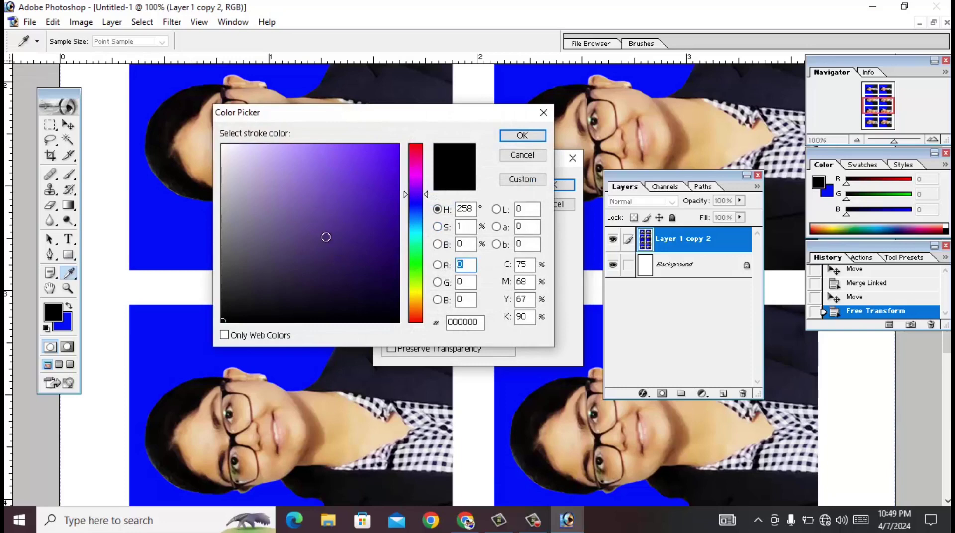
pyautogui.write('0')
pyautogui.click(541, 136)
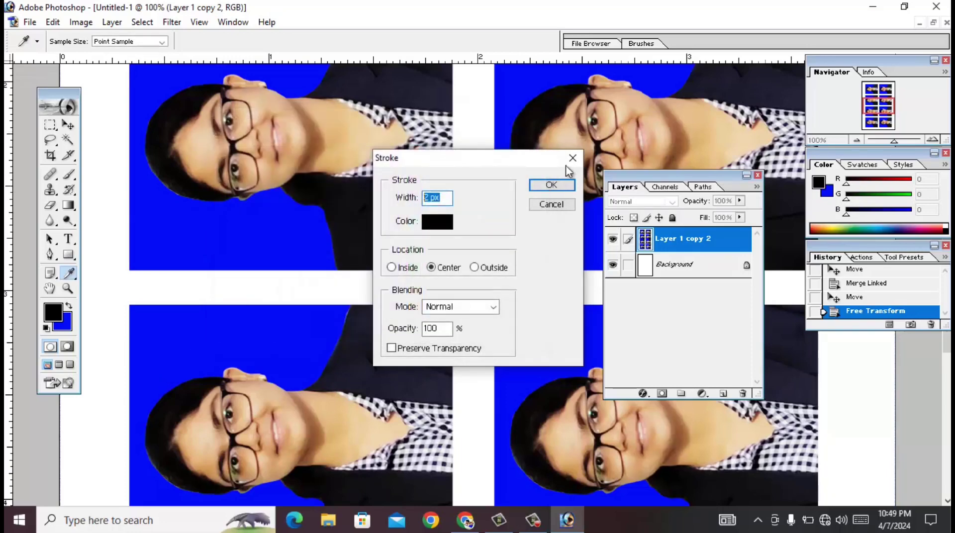
pyautogui.click(552, 186)
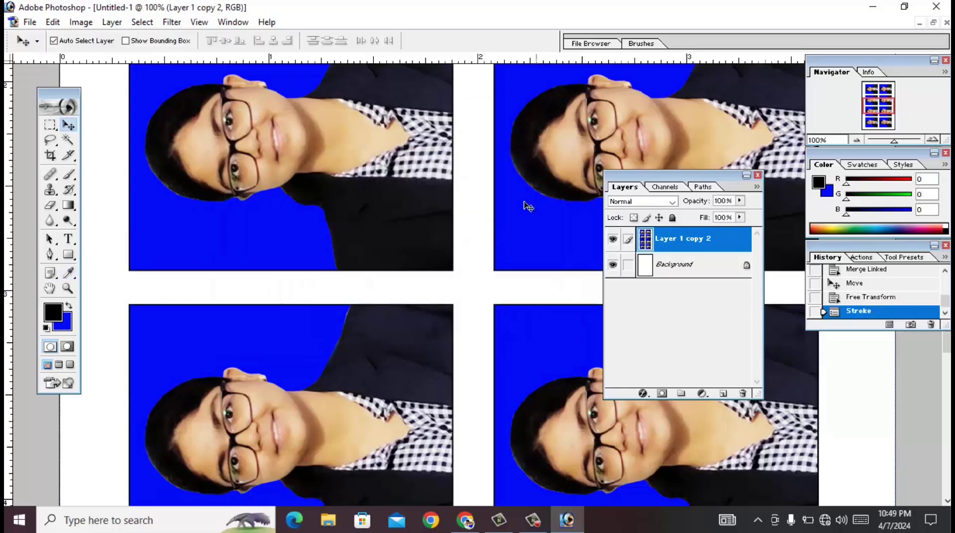
pyautogui.moveTo(422, 255)
pyautogui.mouseDown()
pyautogui.moveTo(538, 294)
pyautogui.moveTo(528, 291)
pyautogui.mouseUp()
pyautogui.moveTo(373, 352); pyautogui.dragTo(170, 357)
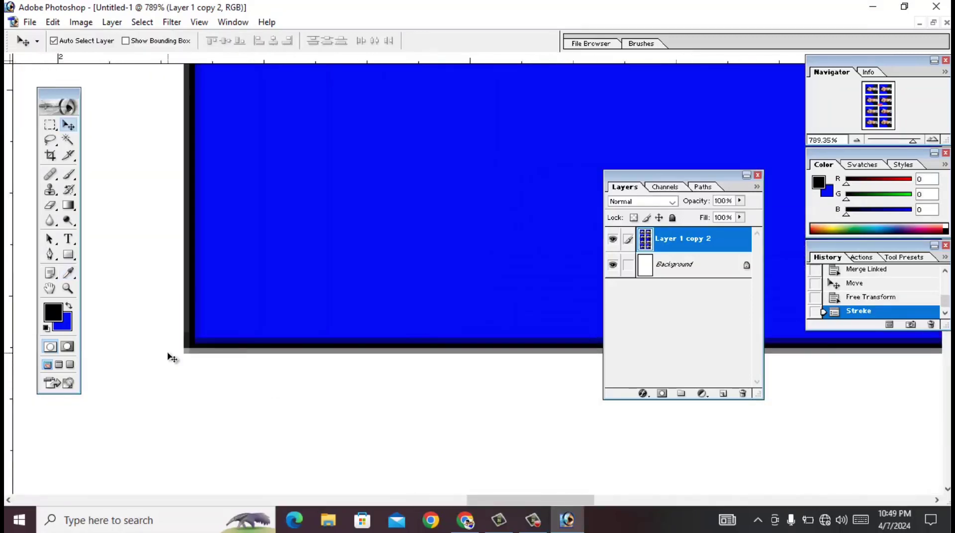
pyautogui.hotkey('ctrl', '-')
pyautogui.hotkey('ctrl', '-')
pyautogui.hotkey('ctrl', '-')
pyautogui.hotkey('ctrl', '-')
pyautogui.hotkey('ctrl', '-')
pyautogui.hotkey('ctrl', '-')
pyautogui.hotkey('ctrl', '-')
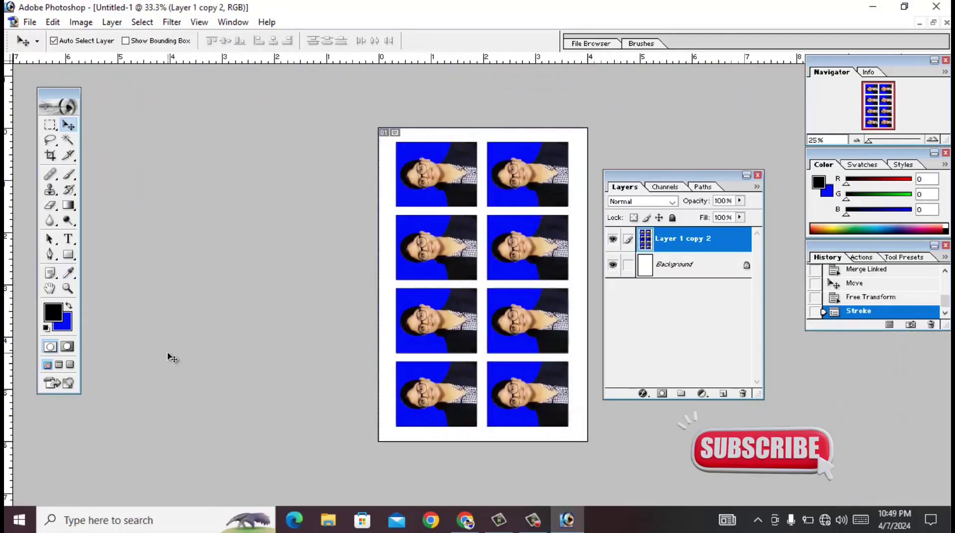
pyautogui.hotkey('ctrl', '+')
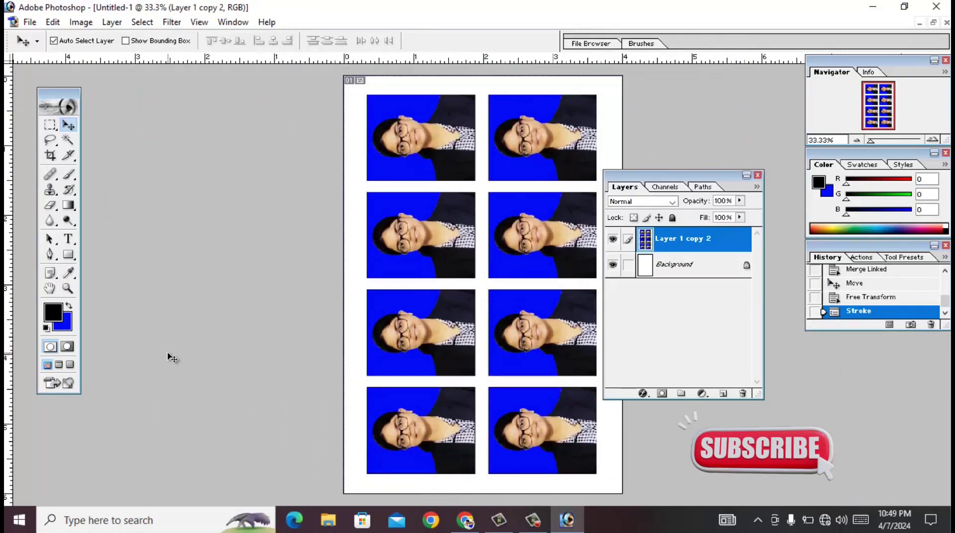
# - Print the eight-photo sheet with Scale to Fit Media to the PDF24 printer
pyautogui.hotkey('ctrl', 'p')
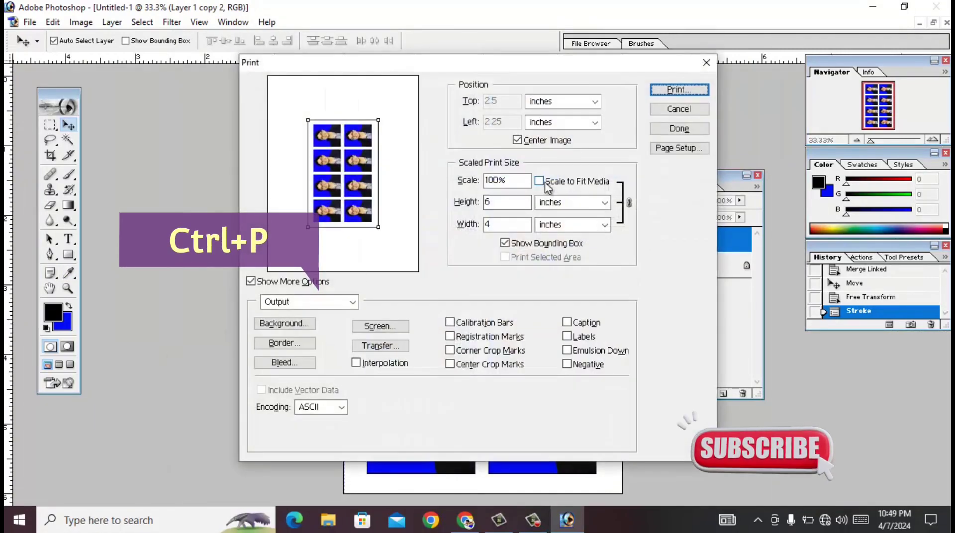
pyautogui.click(539, 181)
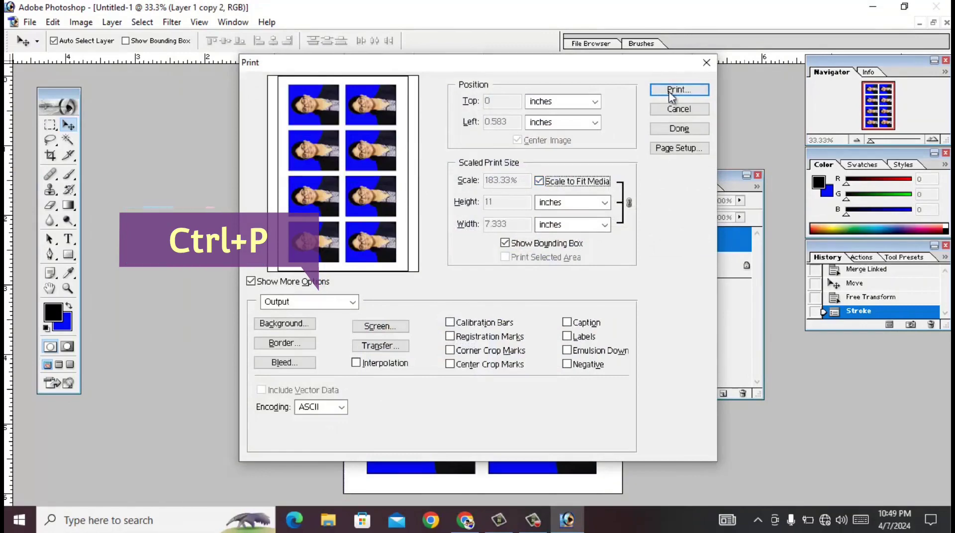
pyautogui.click(679, 89)
pyautogui.click(508, 94)
pyautogui.click(377, 235)
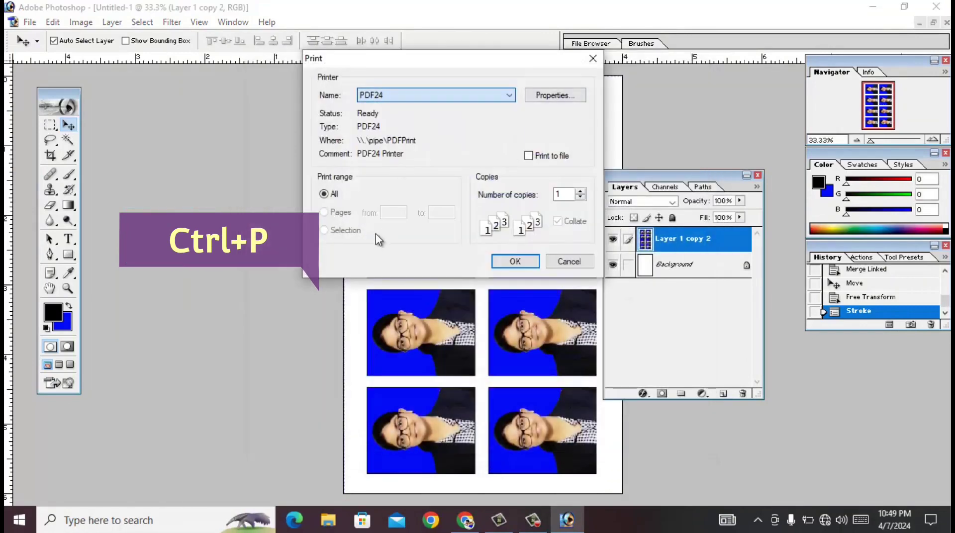
pyautogui.click(514, 263)
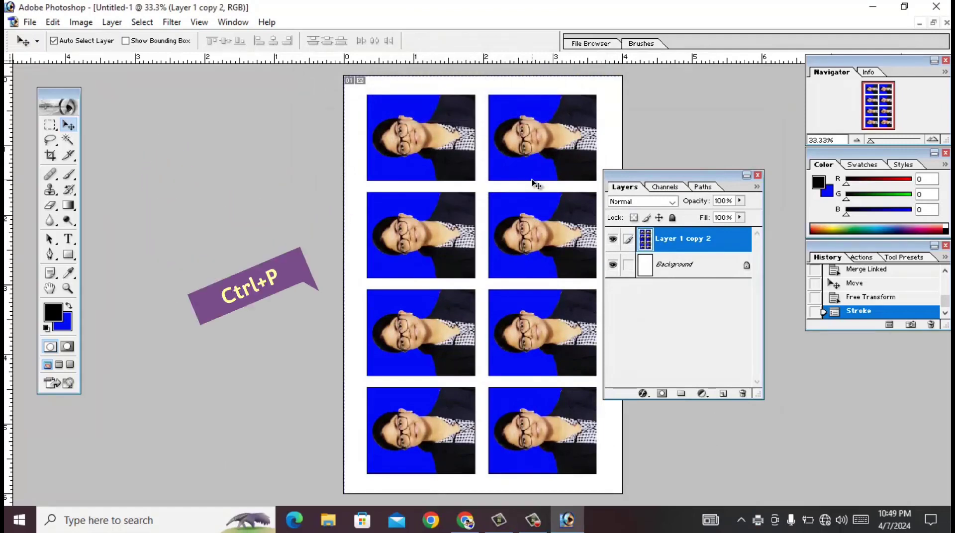